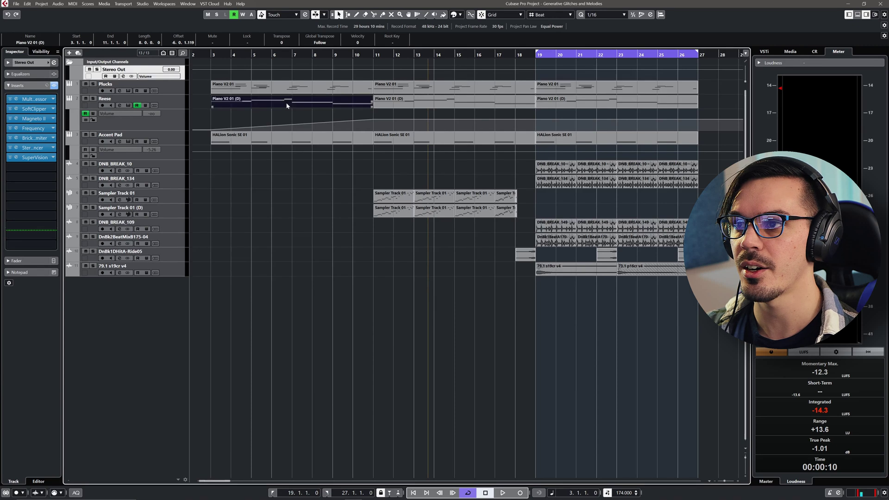
Step: Review the Reese part at bar 19 and the notes of the three Accent Pad parts in the note editor, closing it when done
{"action": "left_click", "coordinate": [553, 103]}
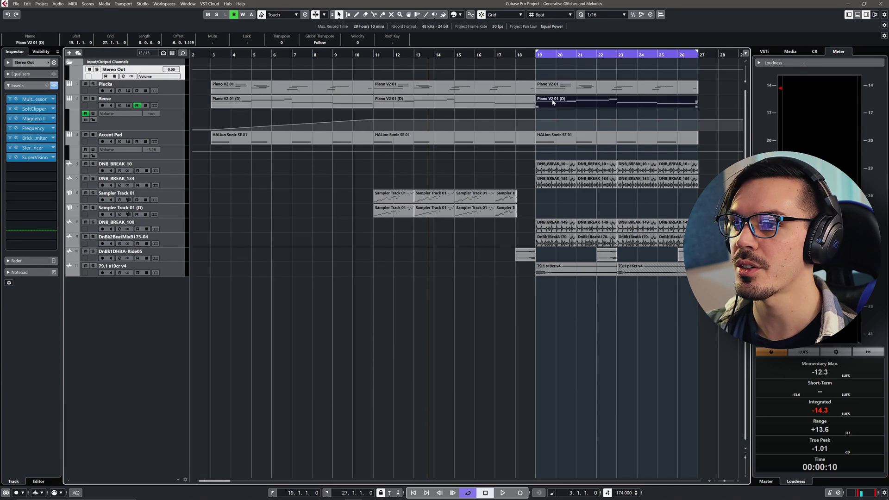
{"action": "double_click", "coordinate": [297, 139]}
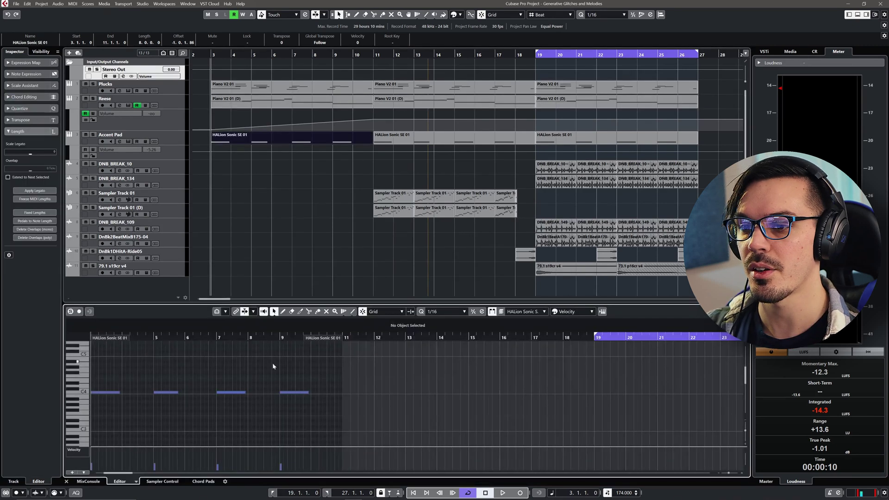
{"action": "left_click", "coordinate": [415, 139]}
{"action": "left_click", "coordinate": [546, 138]}
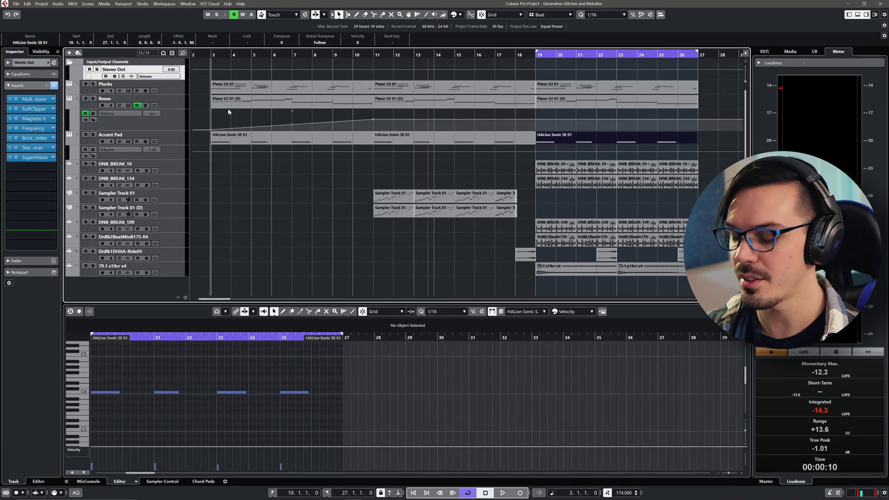
{"action": "left_click", "coordinate": [66, 481]}
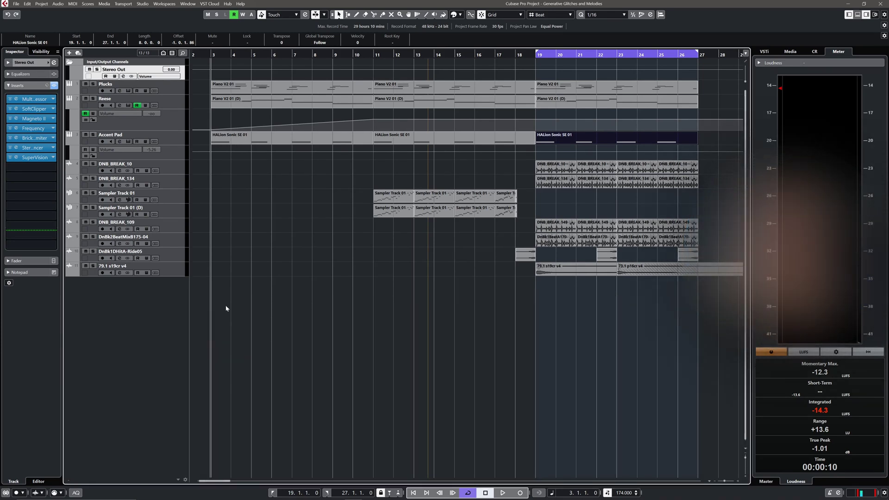
Step: Play the full arrangement from bar 3 into the looped section at bars 19 to 27
{"action": "key", "text": "space"}
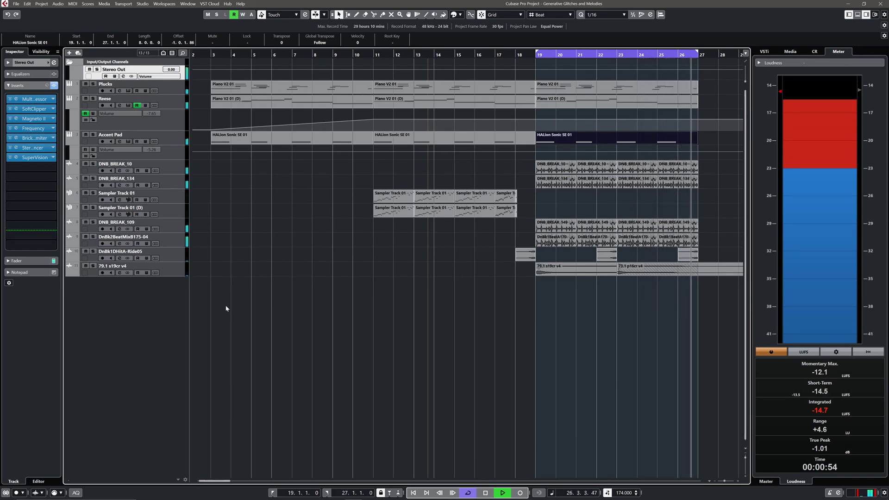
{"action": "key", "text": "space"}
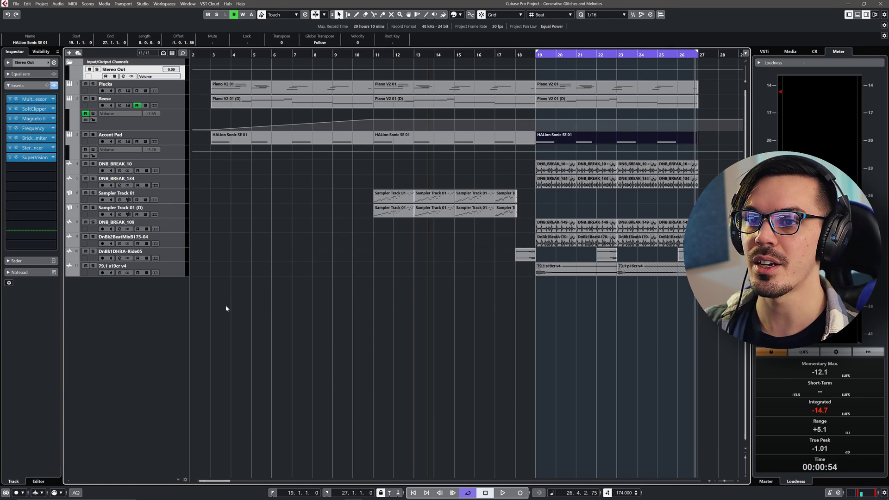
Step: Solo the Accent Pad track and play its part from bar 19 with the notes open in the editor
{"action": "left_click", "coordinate": [93, 135]}
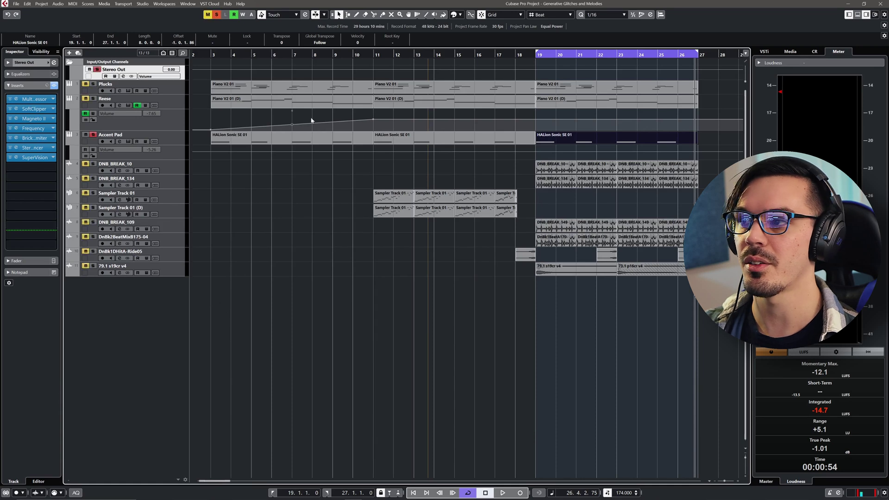
{"action": "left_click", "coordinate": [536, 55]}
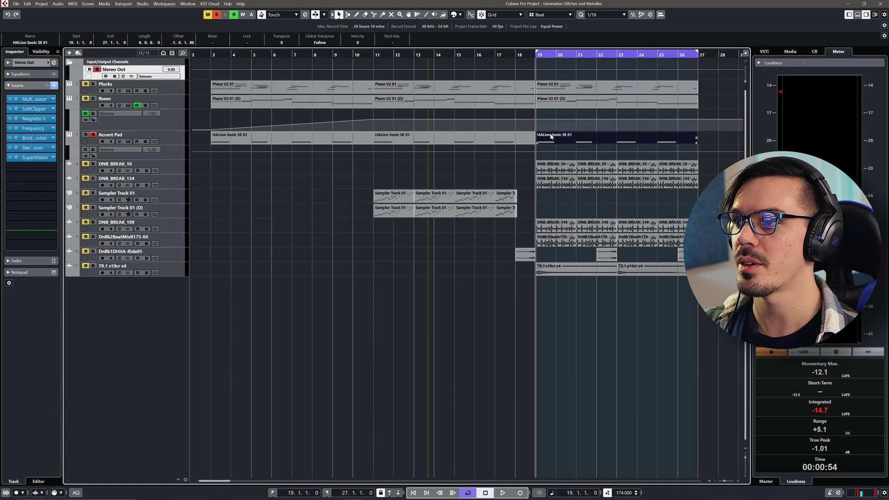
{"action": "double_click", "coordinate": [551, 136]}
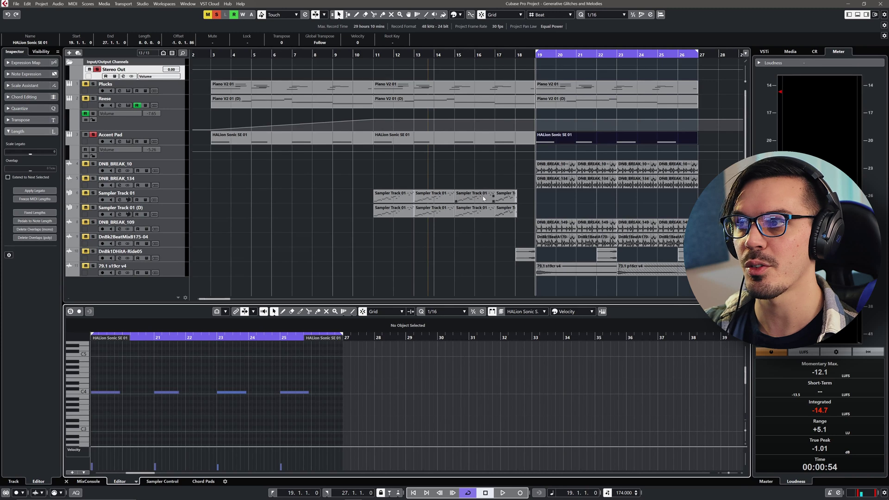
{"action": "key", "text": "space"}
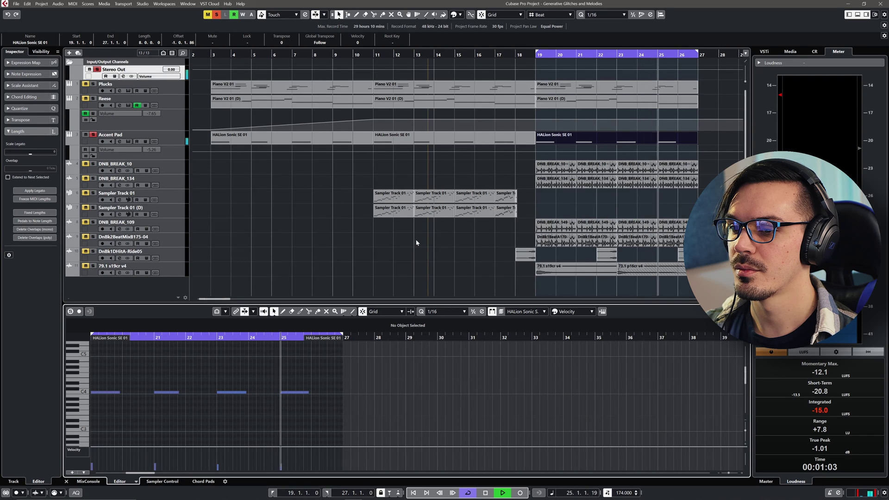
{"action": "key", "text": "space"}
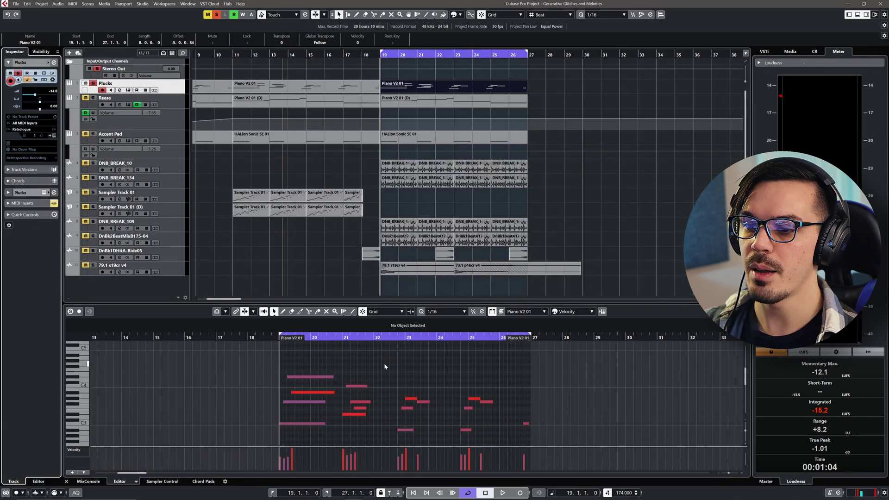
Step: Play the soloed Plucks part through the looped section from bar 19
{"action": "key", "text": "space"}
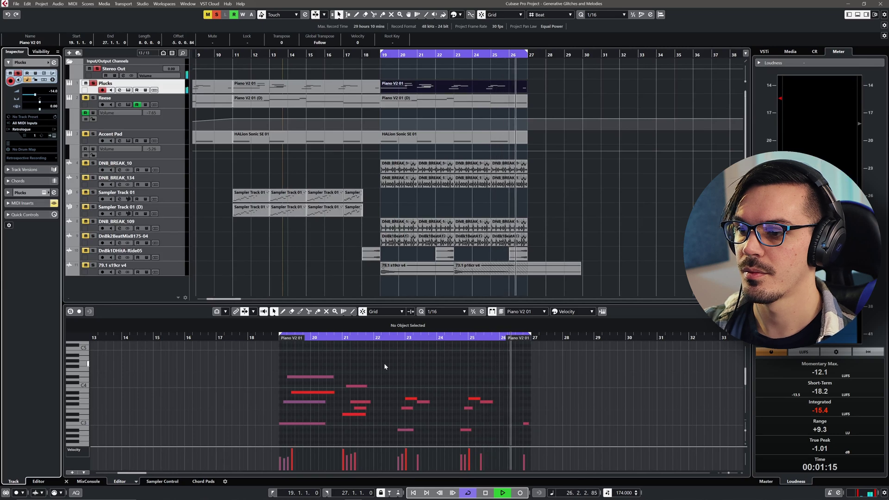
{"action": "key", "text": "space"}
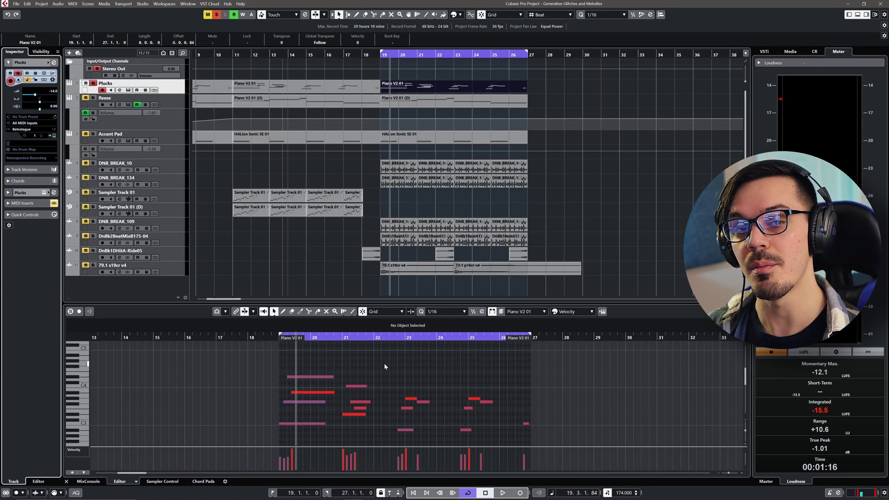
Step: Expand the Plucks track's MIDI inserts and review the scale choices offered by MIDI Modifiers
{"action": "left_click", "coordinate": [19, 203]}
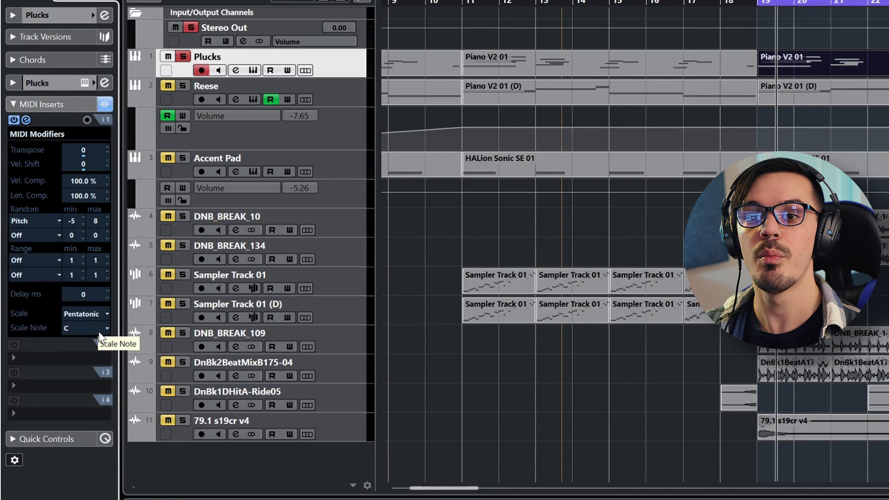
{"action": "left_click", "coordinate": [99, 318]}
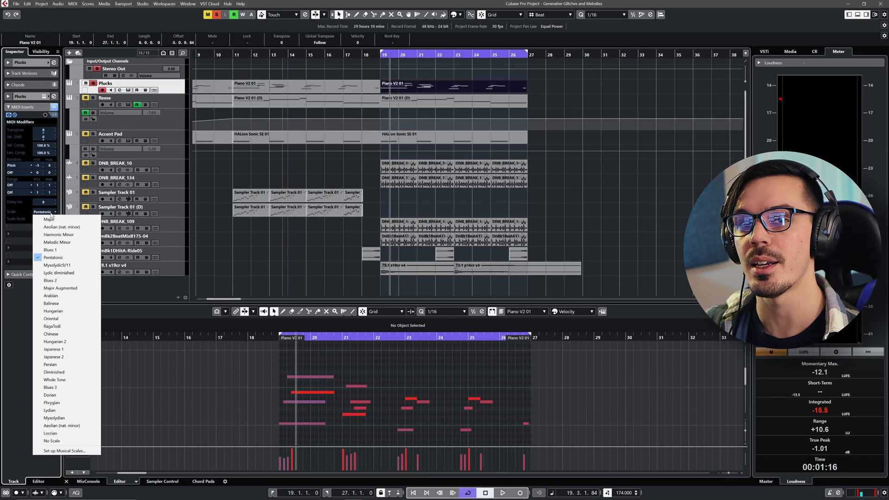
{"action": "left_click", "coordinate": [299, 74]}
Step: Replay the Plucks part from bar 19 to hear its random pitches within the chosen scale
{"action": "left_click", "coordinate": [380, 55]}
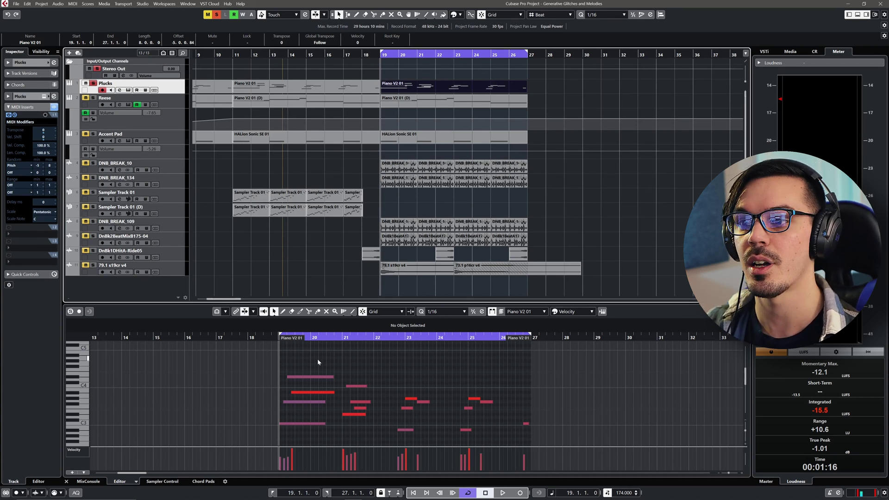
{"action": "key", "text": "space"}
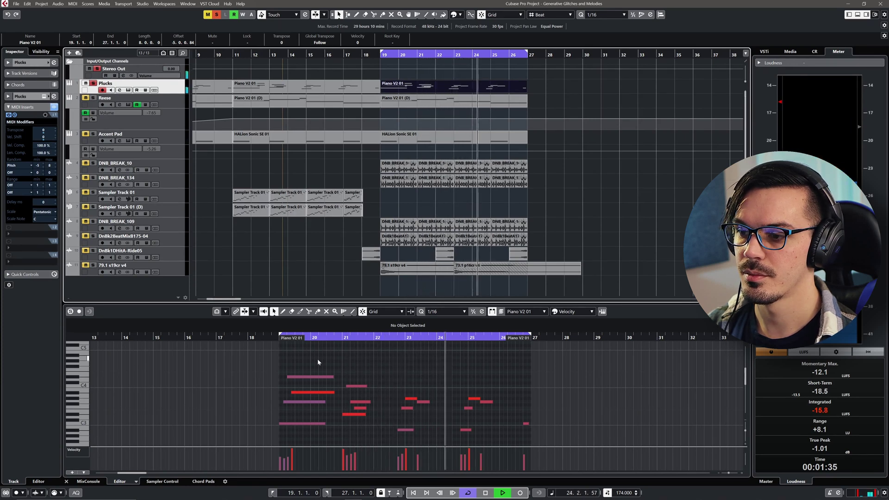
{"action": "key", "text": "space"}
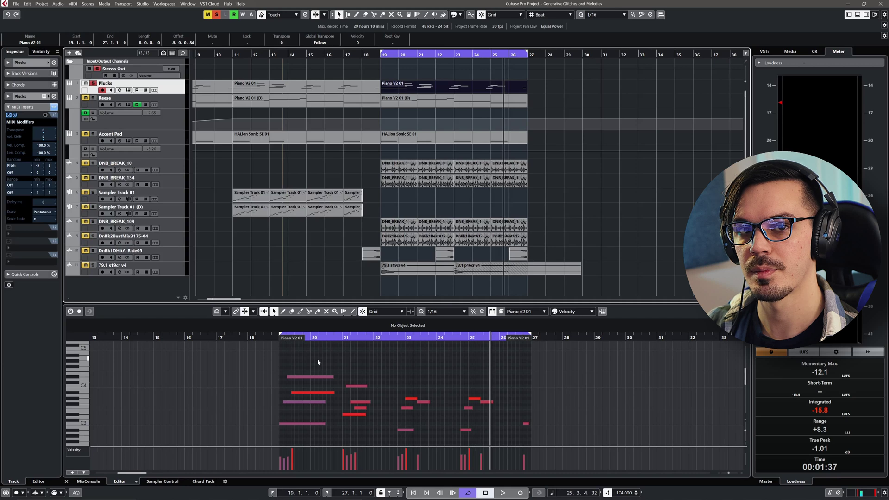
Step: Delete all notes from the Plucks part that starts at bar 19
{"action": "left_click_drag", "start_coordinate": [558, 364], "coordinate": [267, 445]}
{"action": "key", "text": "Delete"}
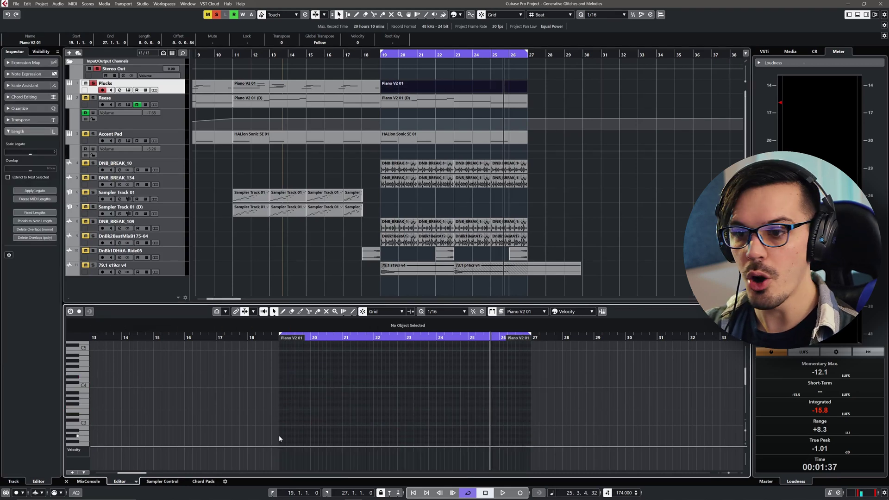
Step: Set the quantize value to 1/8 and draw nine scattered eighth notes, mostly on C3, across the Plucks part at bars 19 to 26
{"action": "right_click", "coordinate": [289, 420]}
{"action": "left_click", "coordinate": [300, 419]}
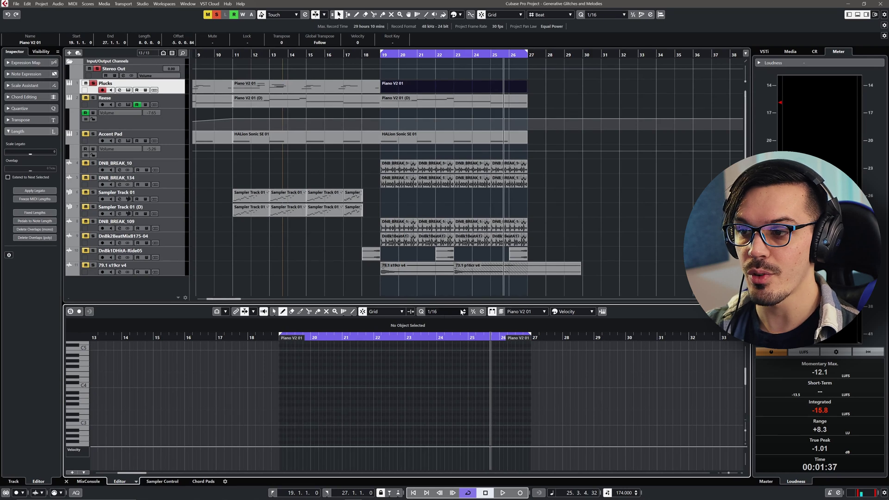
{"action": "left_click", "coordinate": [456, 312]}
{"action": "left_click", "coordinate": [440, 350]}
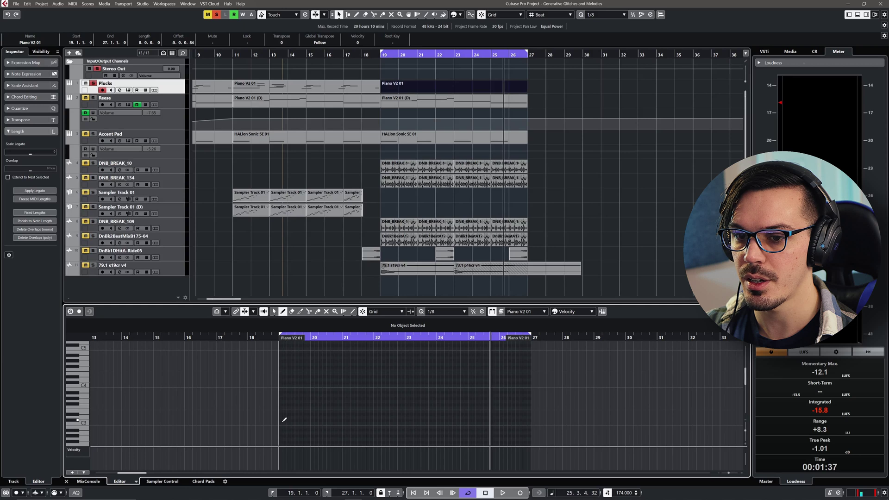
{"action": "left_click", "coordinate": [281, 423]}
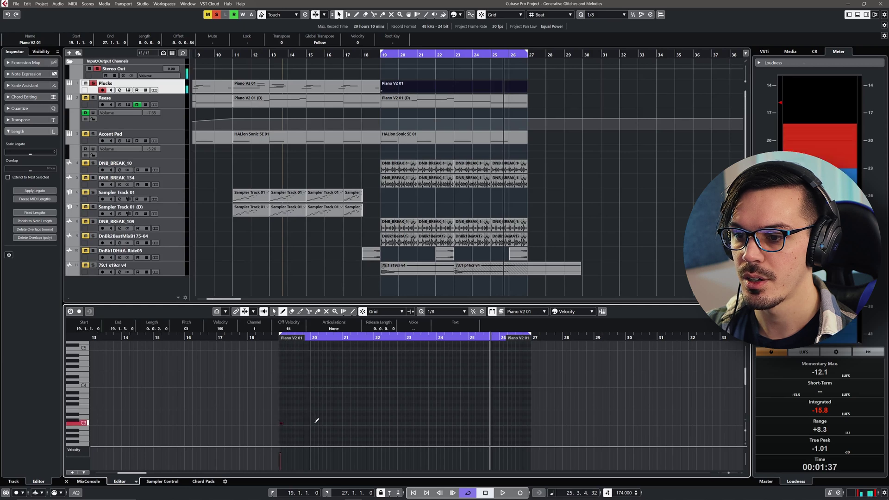
{"action": "left_click", "coordinate": [352, 420]}
{"action": "left_click", "coordinate": [376, 420]}
{"action": "left_click", "coordinate": [392, 423]}
{"action": "left_click", "coordinate": [442, 423]}
{"action": "left_click", "coordinate": [478, 423]}
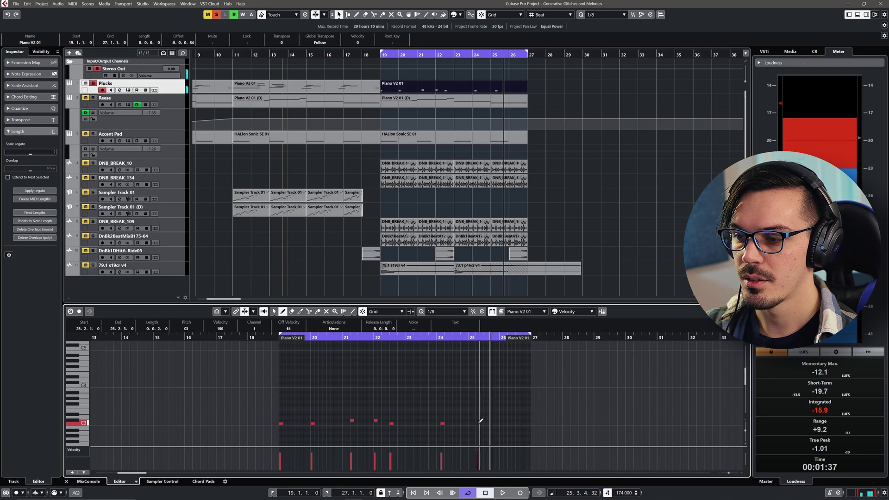
{"action": "left_click", "coordinate": [516, 424]}
{"action": "left_click", "coordinate": [505, 423]}
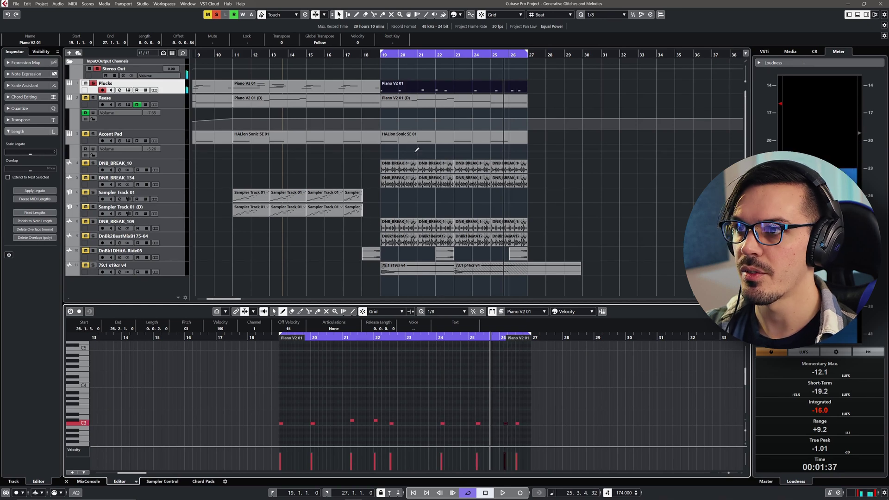
Step: Play the new Plucks pattern from bar 19 on its own, and again with solo removed so the full arrangement sounds
{"action": "left_click", "coordinate": [382, 55]}
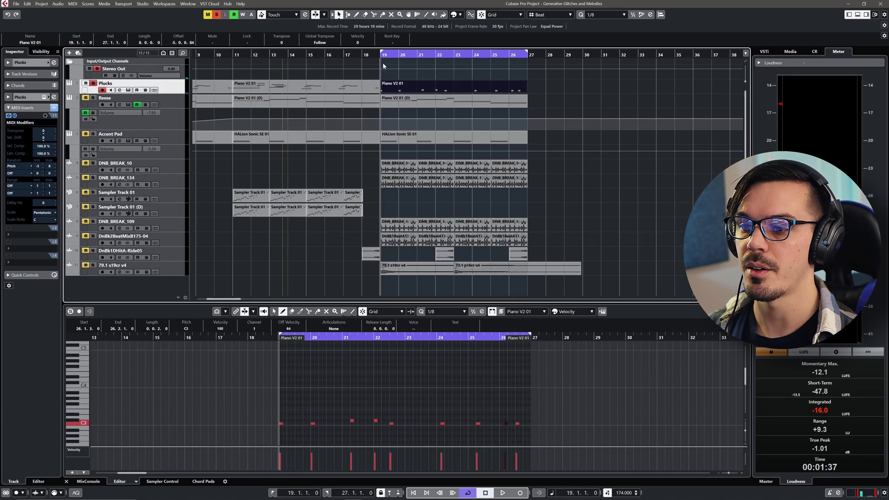
{"action": "key", "text": "space"}
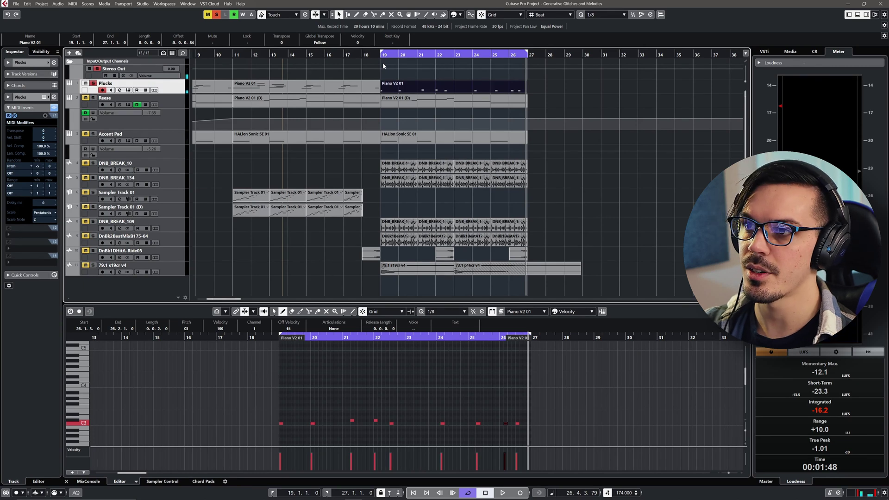
{"action": "key", "text": "s"}
{"action": "left_click", "coordinate": [379, 58]}
{"action": "key", "text": "space"}
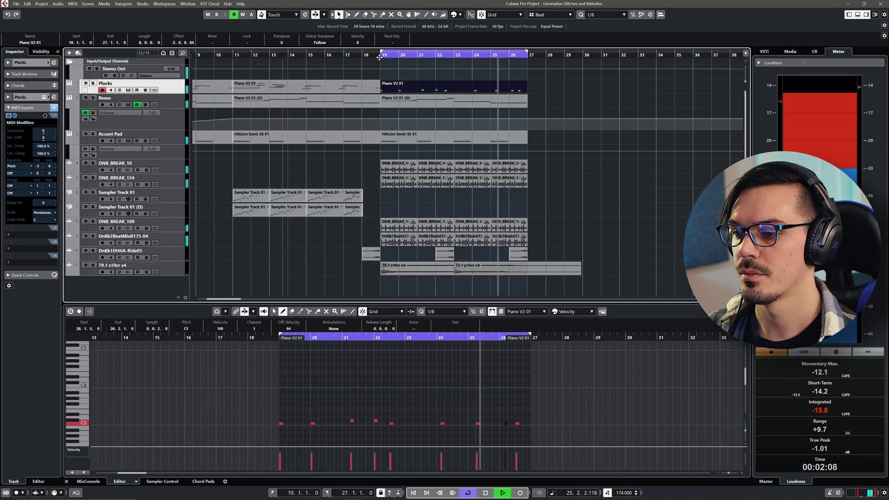
{"action": "key", "text": "space"}
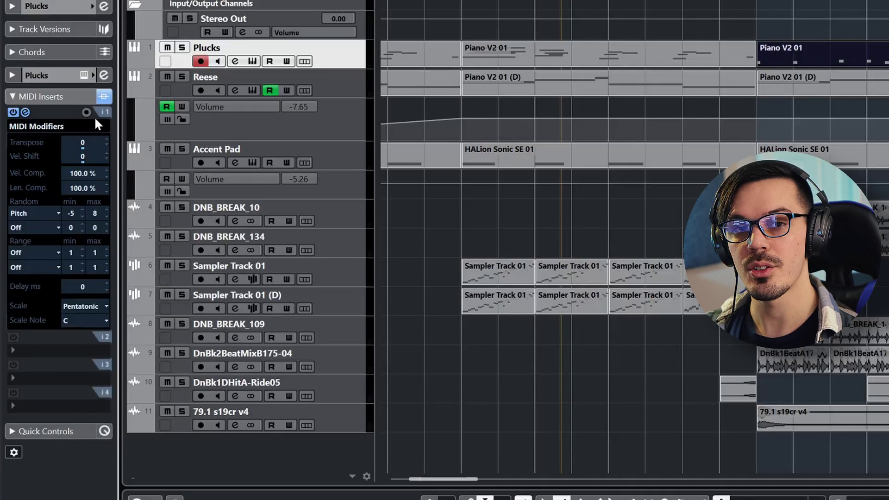
{"action": "left_click", "coordinate": [86, 114]}
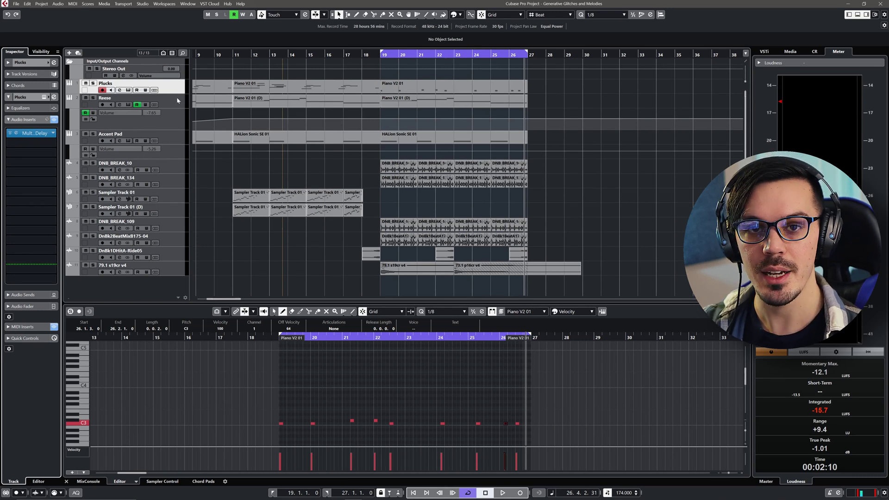
Step: Bypass the audio inserts on the Plucks track and view the settings of its MultiTap Delay
{"action": "left_click", "coordinate": [55, 120]}
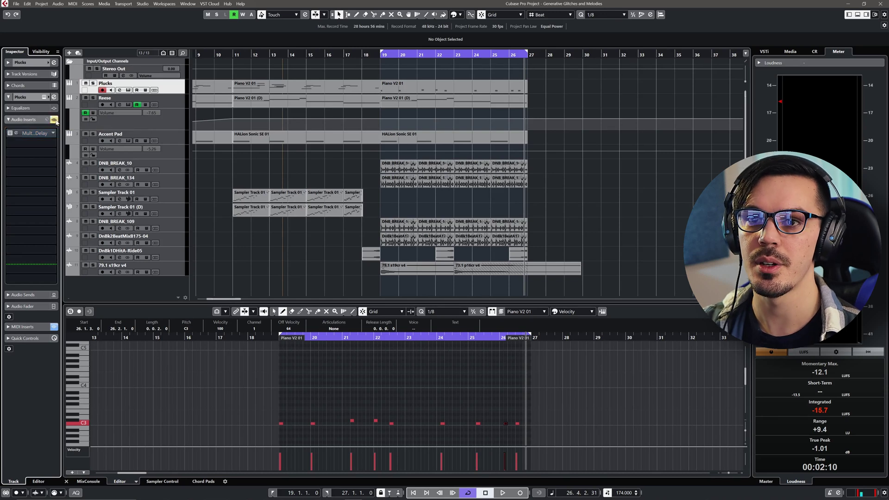
{"action": "left_click", "coordinate": [16, 133]}
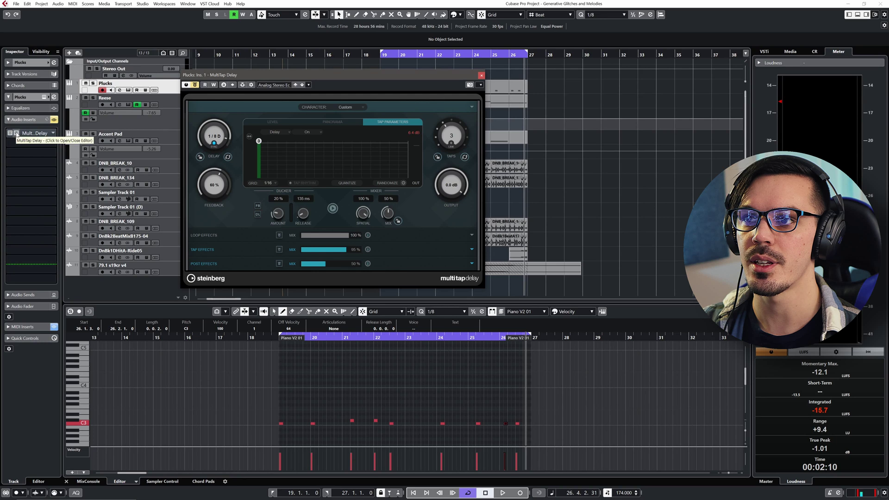
{"action": "left_click", "coordinate": [16, 133]}
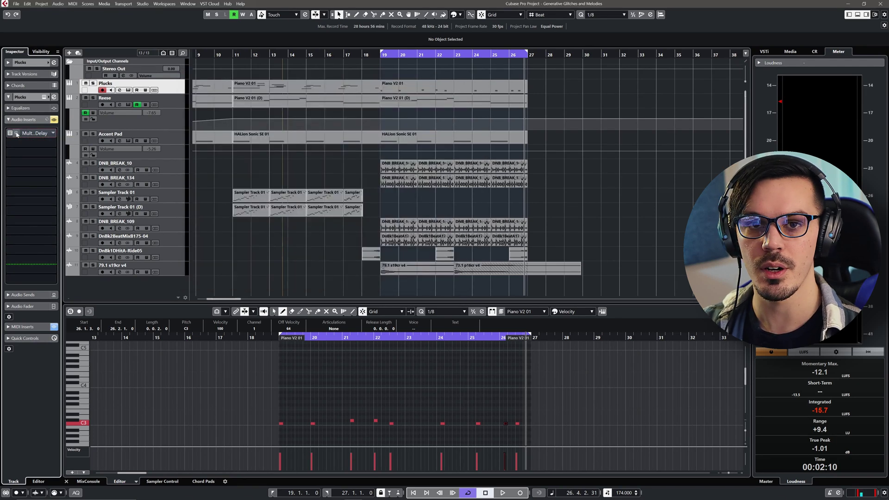
Step: Add a stereo group track named thru below the Plucks track, outside any folder and output to Stereo Out
{"action": "right_click", "coordinate": [174, 88]}
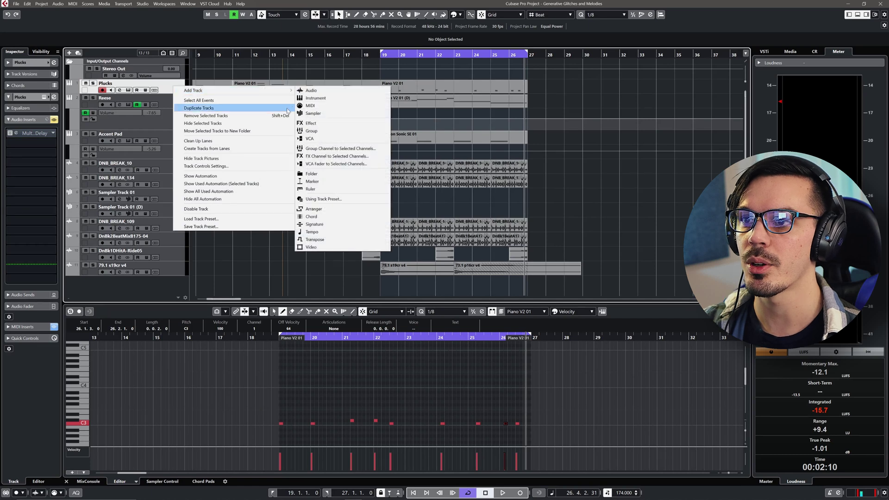
{"action": "left_click", "coordinate": [311, 131]}
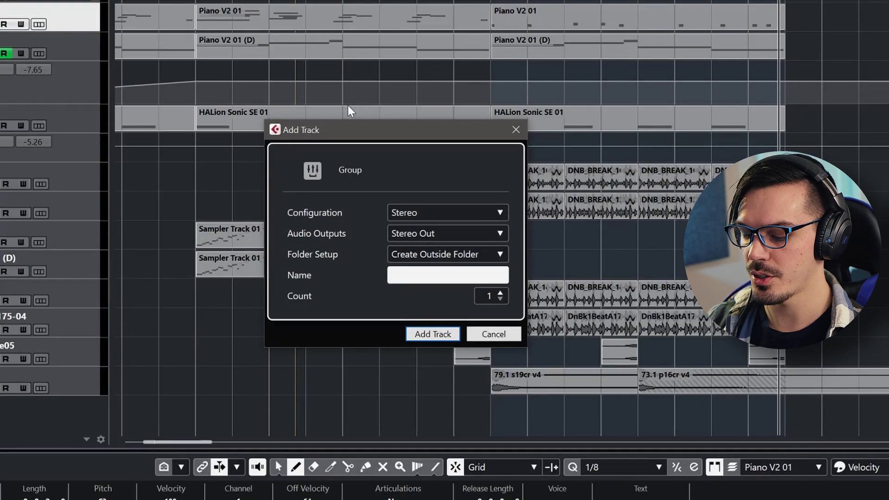
{"action": "type", "text": "thru"}
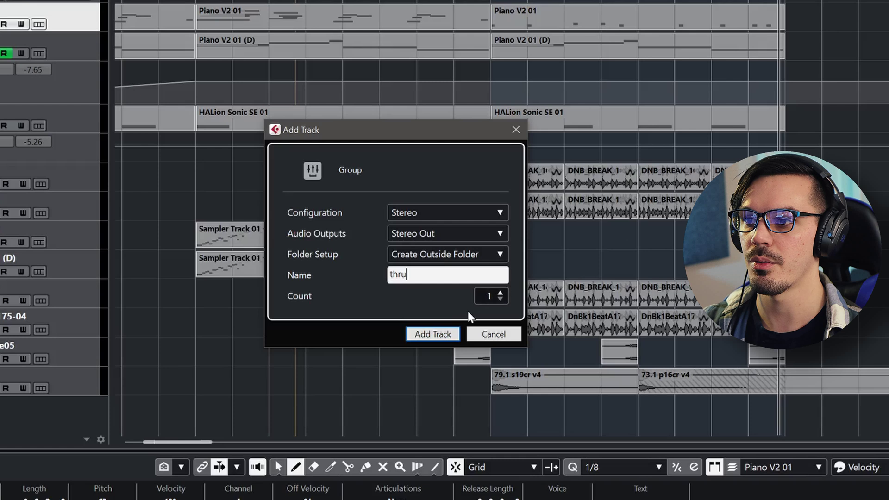
{"action": "left_click", "coordinate": [432, 334]}
Step: Add a stereo audio track below the thru group, using thru as its audio input and Stereo Out as its output
{"action": "right_click", "coordinate": [96, 27]}
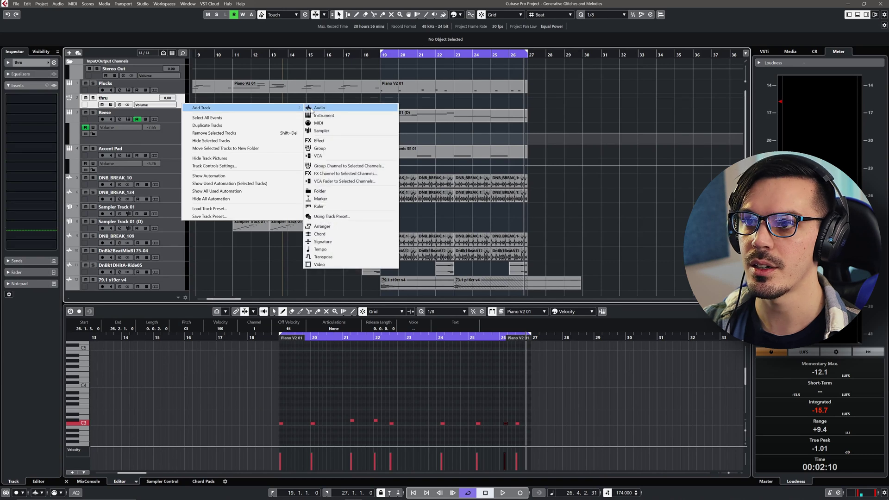
{"action": "left_click", "coordinate": [313, 110]}
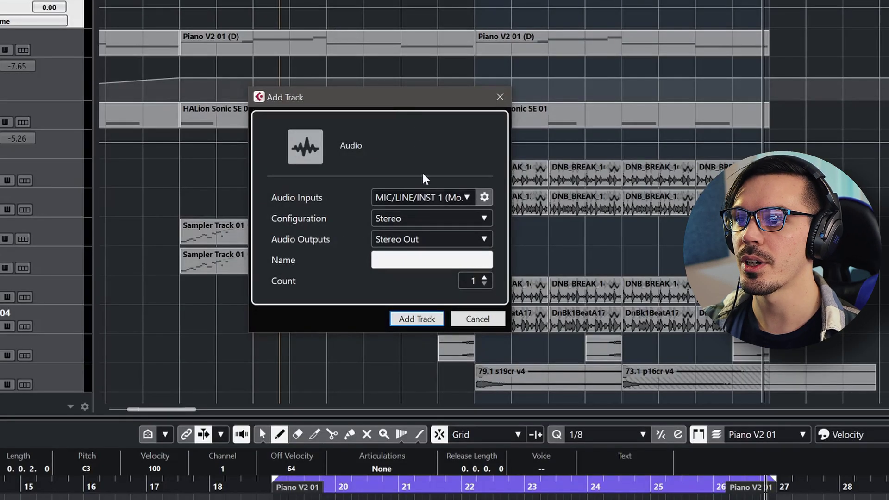
{"action": "left_click", "coordinate": [421, 198]}
{"action": "left_click", "coordinate": [467, 498]}
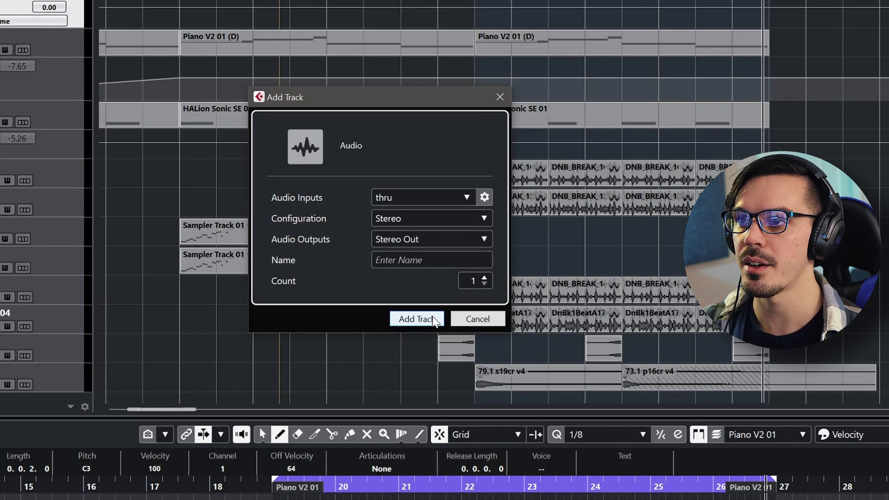
{"action": "left_click", "coordinate": [417, 319]}
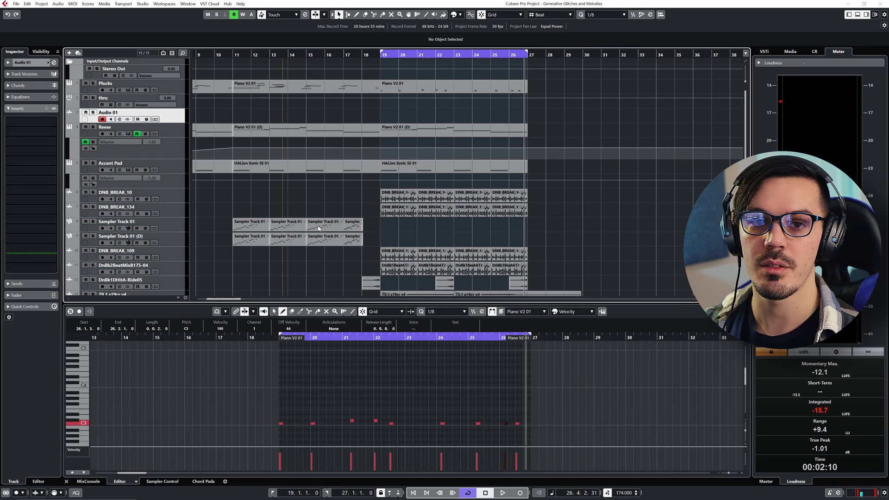
Step: Route the Plucks channel's output to the thru group in the mixer and select the Audio 01 channel for recording
{"action": "key", "text": "F3"}
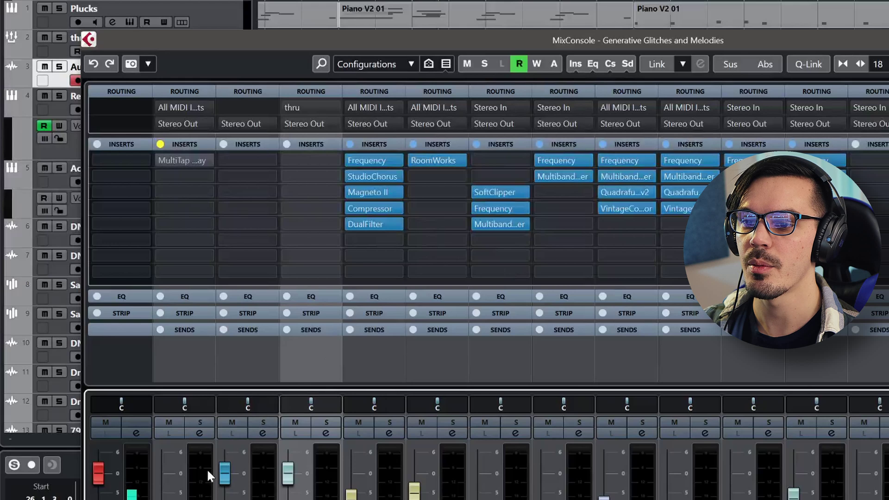
{"action": "left_click", "coordinate": [182, 463]}
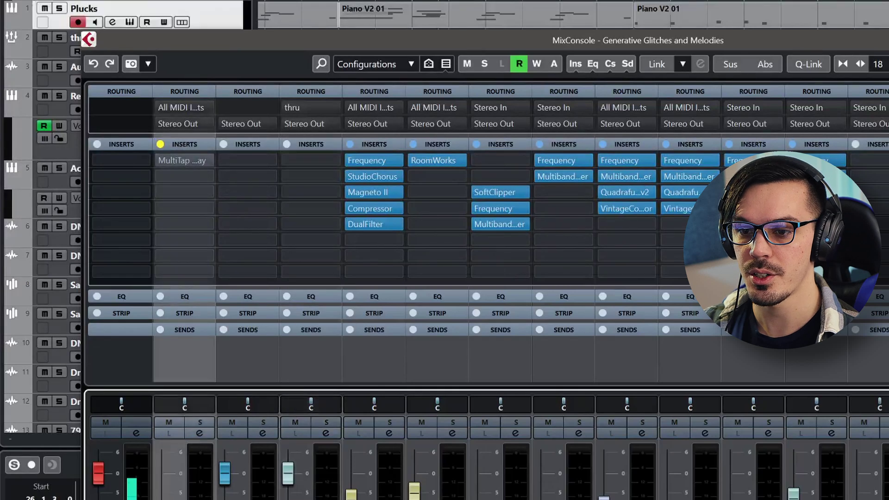
{"action": "left_click", "coordinate": [193, 124]}
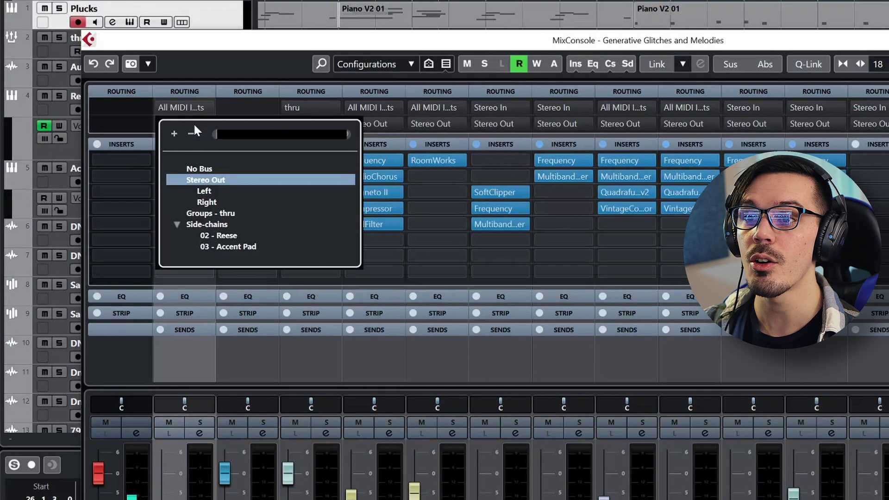
{"action": "left_click", "coordinate": [229, 214]}
{"action": "left_click", "coordinate": [226, 210]}
{"action": "key", "text": "Escape"}
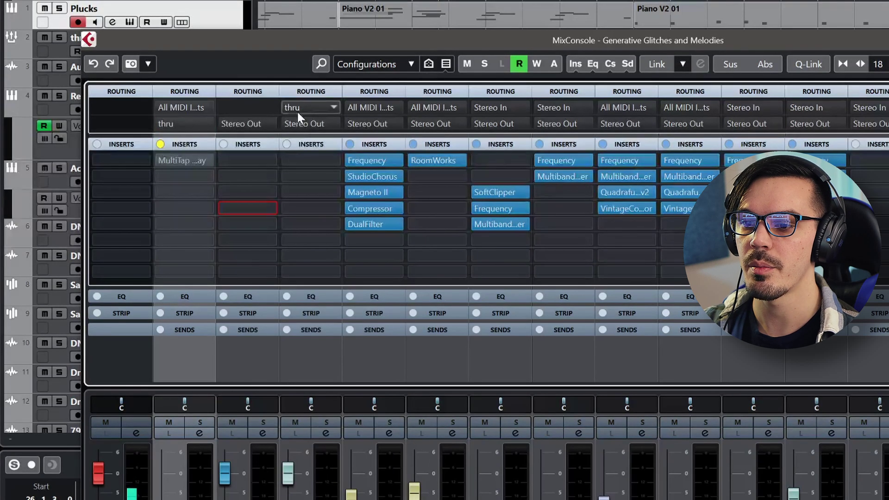
{"action": "left_click", "coordinate": [310, 498]}
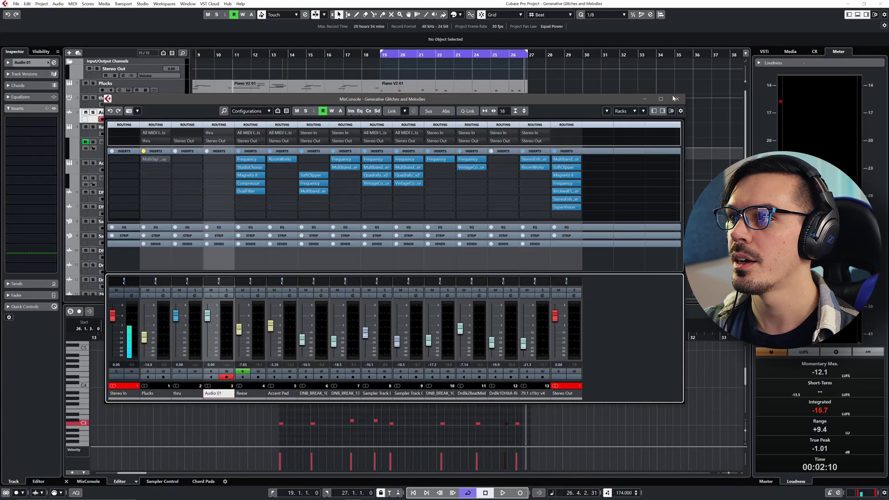
{"action": "key", "text": "F3"}
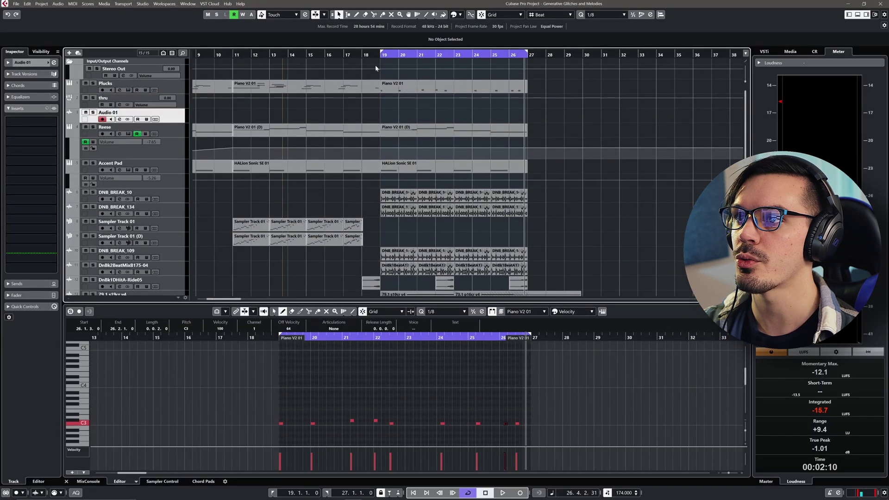
Step: Record looped takes on Audio 01 starting from bar 18.2 and delete the short lead-in clip before bar 19
{"action": "left_click_drag", "start_coordinate": [366, 54], "coordinate": [365, 51]}
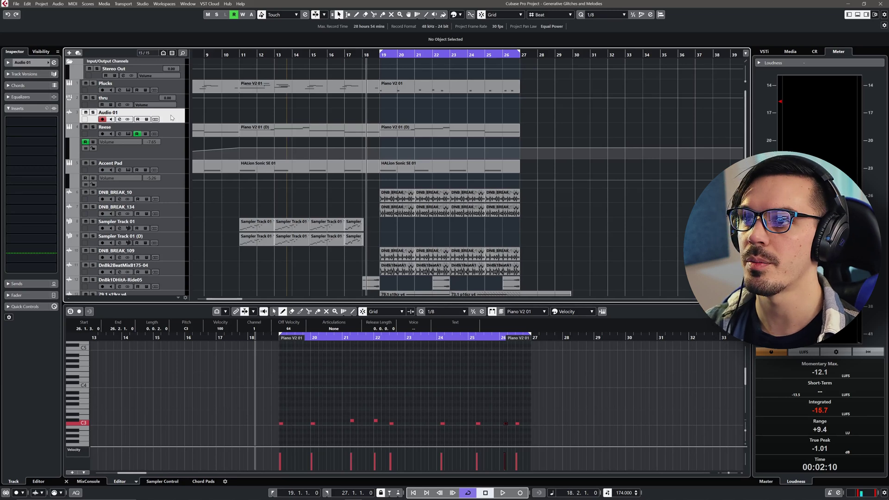
{"action": "key", "text": "KP_Multiply"}
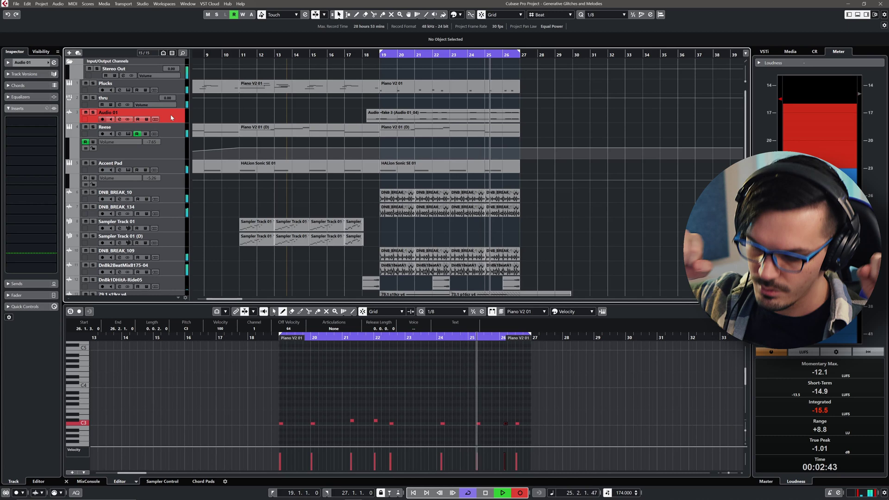
{"action": "key", "text": "space"}
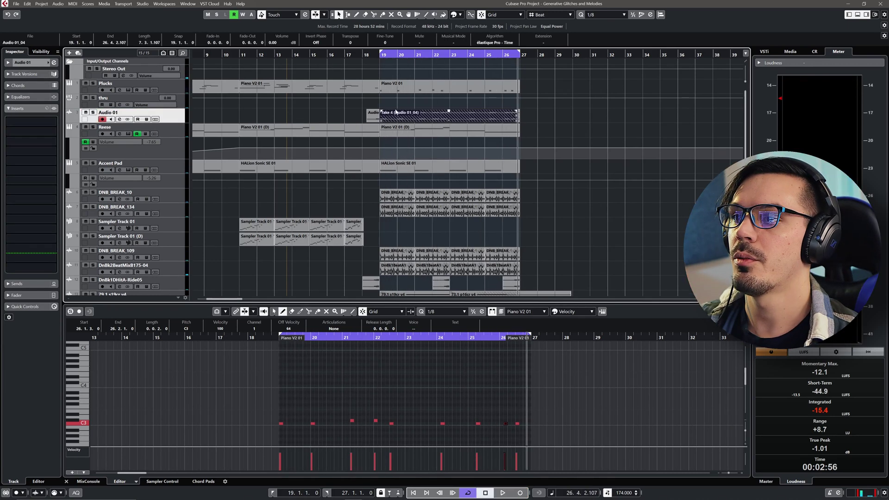
{"action": "left_click", "coordinate": [376, 117]}
{"action": "key", "text": "Delete"}
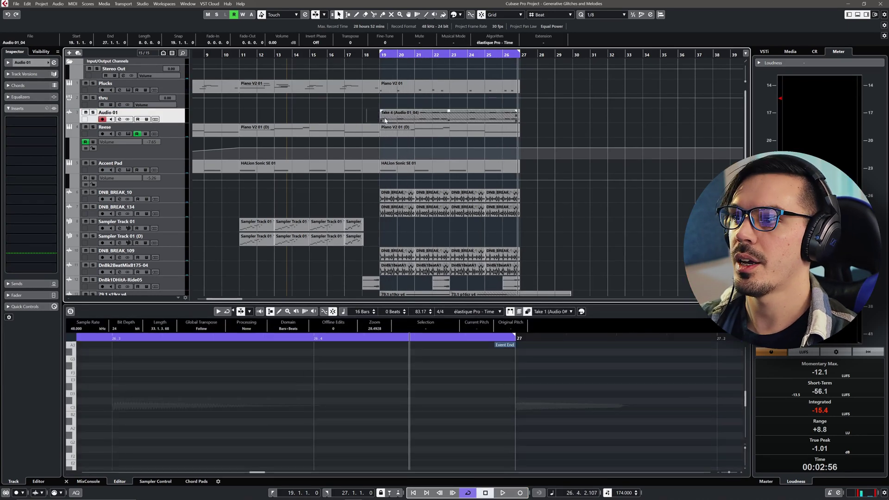
Step: Move Takes 4, 3 and 2 off the stack on Audio 01 to separate empty spots after bar 27, leaving Take 1 at bar 19
{"action": "left_click_drag", "start_coordinate": [394, 119], "coordinate": [622, 116]}
{"action": "scroll", "coordinate": [549, 121], "scroll_direction": "down", "scroll_amount": 1}
{"action": "key", "text": "g"}
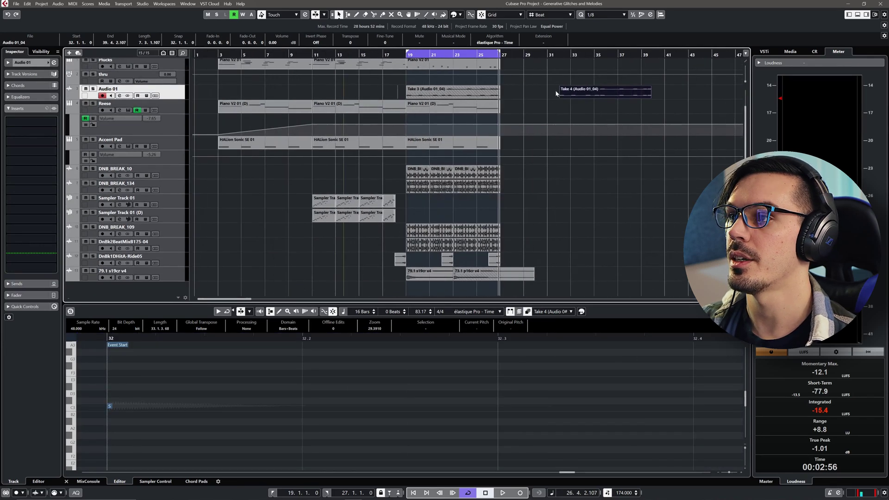
{"action": "left_click_drag", "start_coordinate": [661, 83], "coordinate": [679, 91]}
{"action": "left_click_drag", "start_coordinate": [435, 92], "coordinate": [573, 94]}
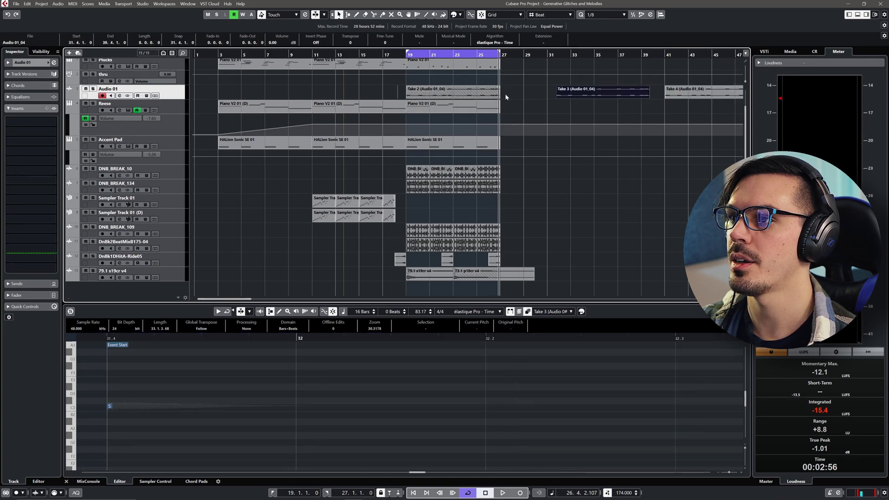
{"action": "key", "text": "g"}
{"action": "key", "text": "g"}
{"action": "left_click_drag", "start_coordinate": [315, 92], "coordinate": [503, 100]}
{"action": "scroll", "coordinate": [349, 90], "scroll_direction": "up", "scroll_amount": 3}
{"action": "left_click_drag", "start_coordinate": [363, 90], "coordinate": [454, 111]}
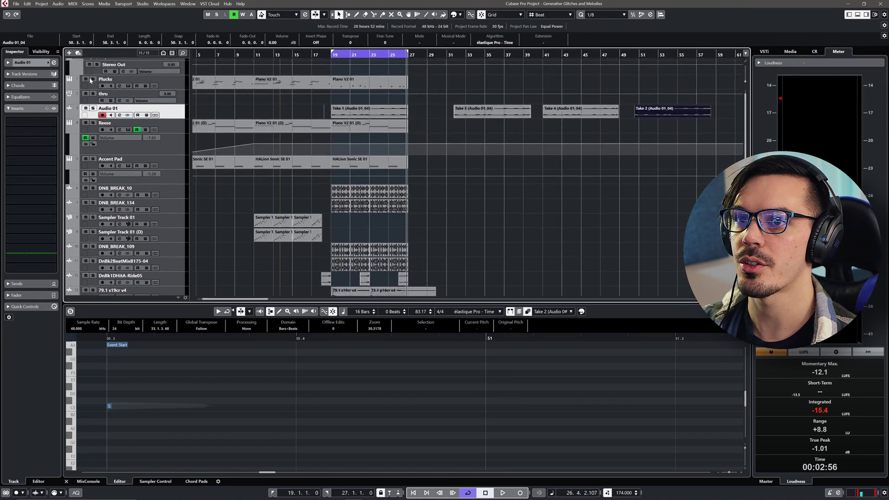
Step: Mute the Plucks track and move its MultiTap Delay to the first insert slot of Audio 01
{"action": "left_click", "coordinate": [135, 80]}
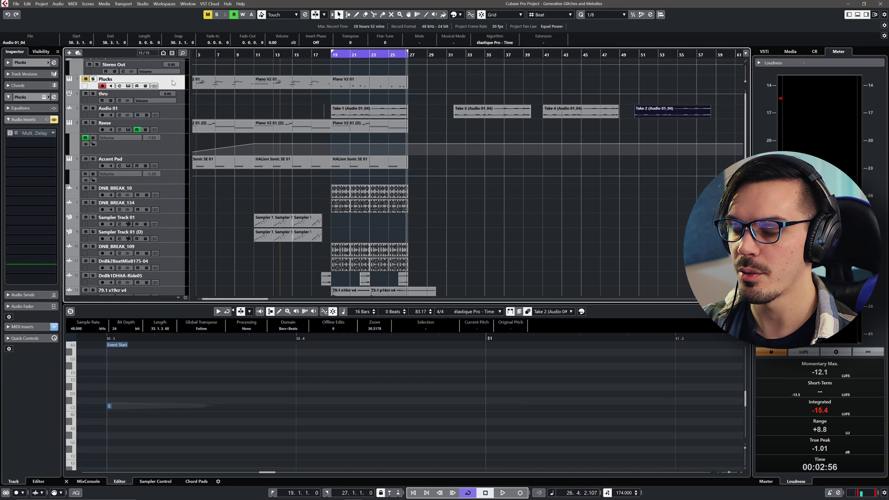
{"action": "key", "text": "F3"}
{"action": "left_click_drag", "start_coordinate": [155, 161], "coordinate": [196, 158]}
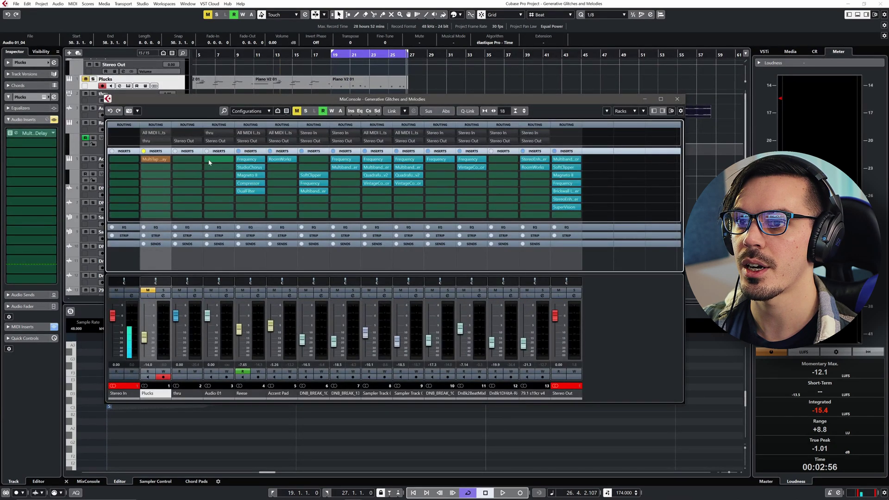
{"action": "left_click_drag", "start_coordinate": [209, 162], "coordinate": [209, 162]}
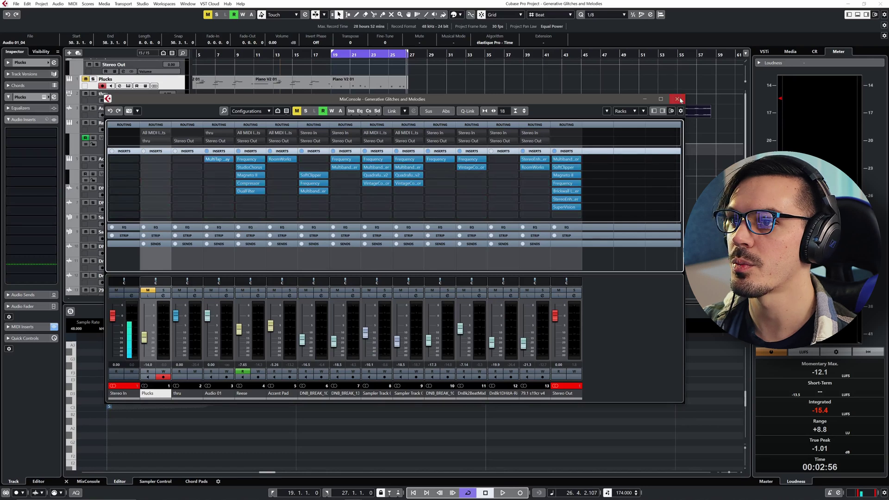
{"action": "left_click", "coordinate": [677, 99]}
Step: Move Take 3 to just after Take 1 near bar 27 and play the arrangement from bar 19
{"action": "left_click_drag", "start_coordinate": [466, 117], "coordinate": [423, 117]}
{"action": "left_click", "coordinate": [331, 55]}
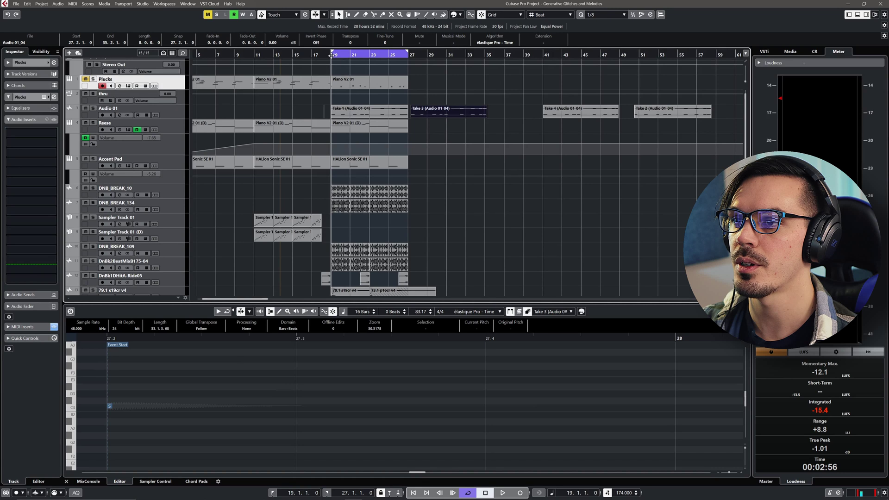
{"action": "key", "text": "space"}
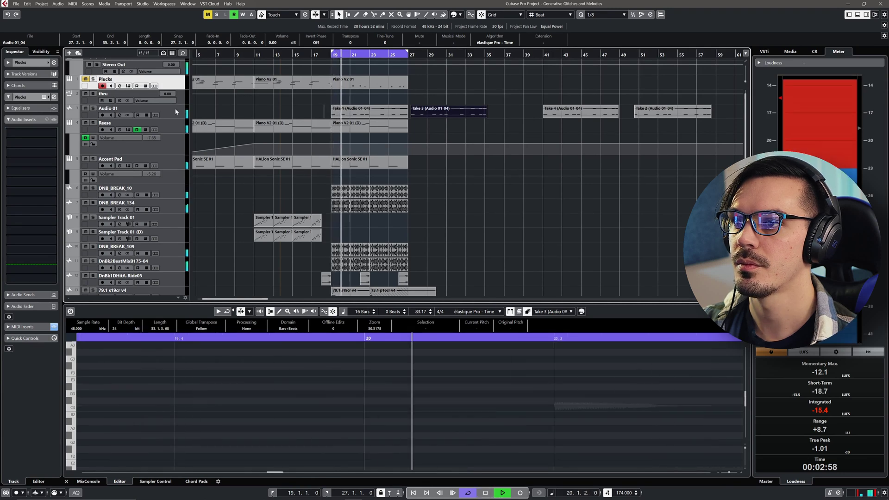
Step: Set the Audio 01 track's volume to 1.16 dB during playback, and stop playback after auditioning Take 1
{"action": "left_click", "coordinate": [176, 111]}
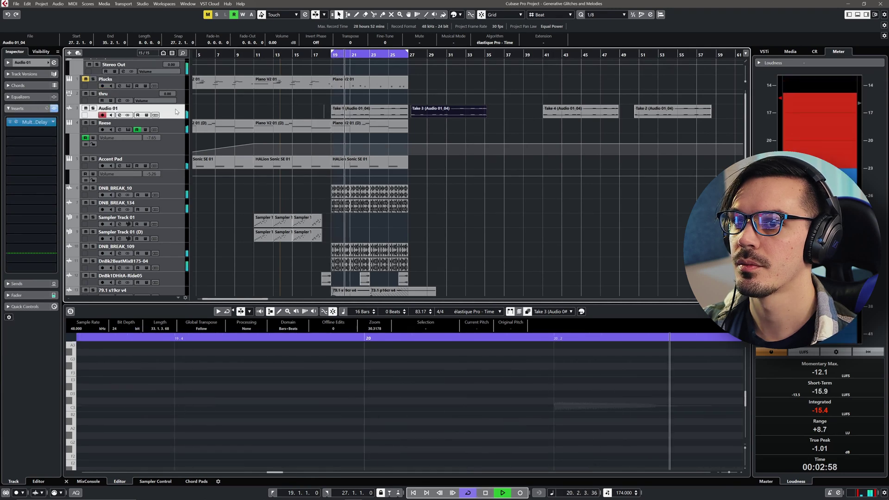
{"action": "left_click", "coordinate": [30, 64]}
{"action": "left_click_drag", "start_coordinate": [50, 96], "coordinate": [51, 96]}
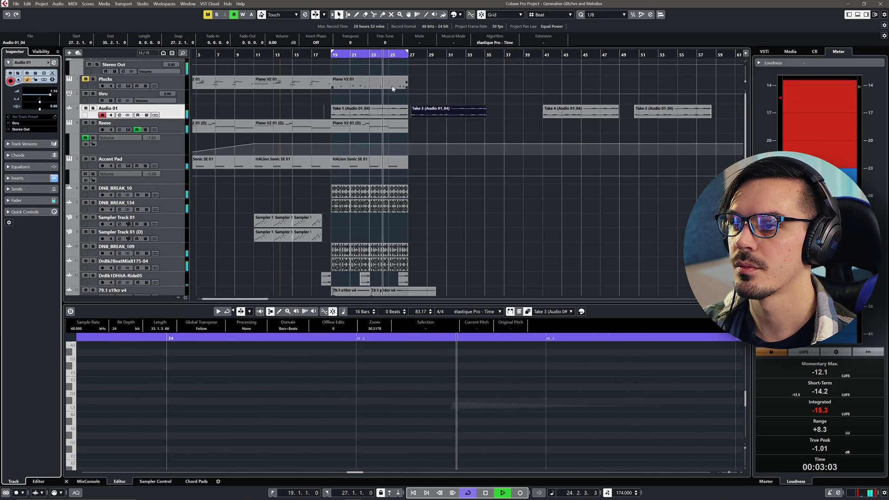
{"action": "left_click", "coordinate": [384, 117]}
{"action": "key", "text": "space"}
Step: Move Take 1 back to before bar 19, place Take 3 at bar 19 in its stead and play it
{"action": "left_click_drag", "start_coordinate": [353, 110], "coordinate": [271, 110]}
{"action": "left_click_drag", "start_coordinate": [477, 116], "coordinate": [397, 115]}
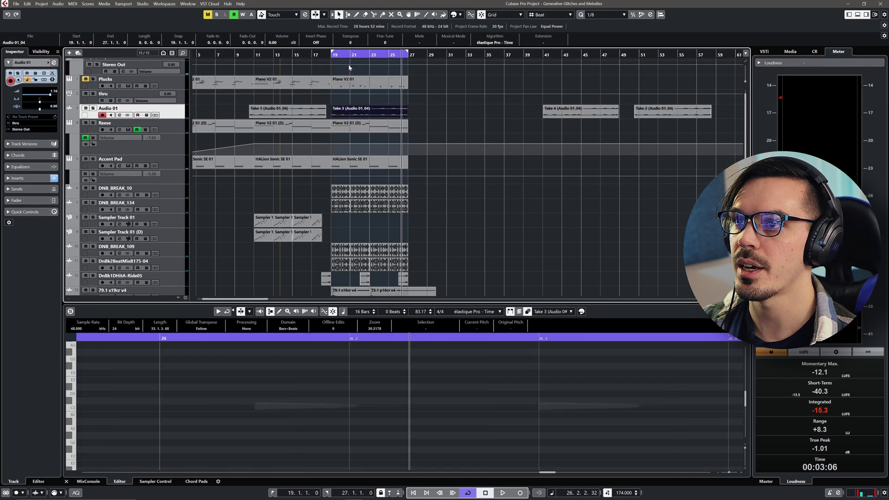
{"action": "left_click", "coordinate": [332, 53]}
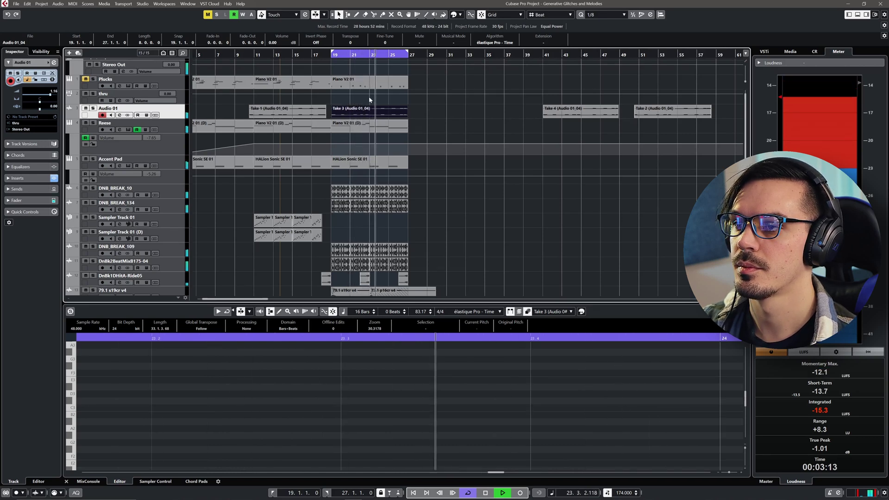
Step: Split Take 3 at bar 23 on Audio 01 and delete its second half
{"action": "key", "text": "5"}
{"action": "key", "text": "3"}
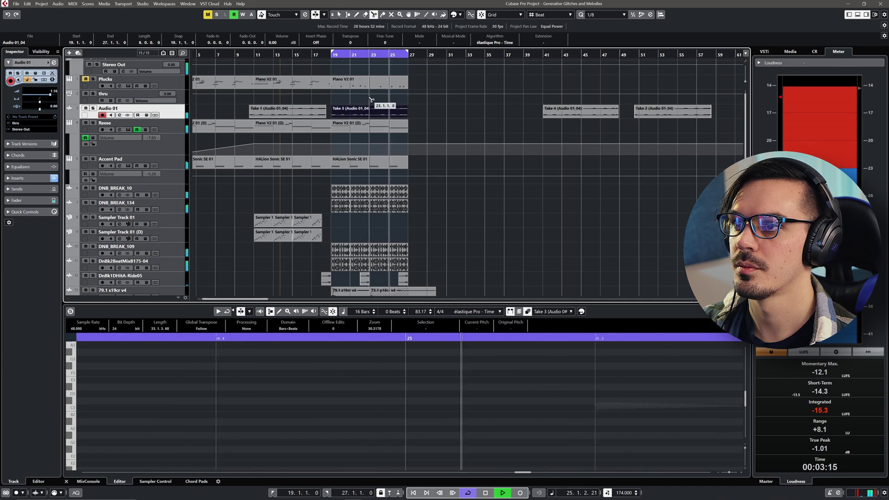
{"action": "left_click", "coordinate": [371, 111]}
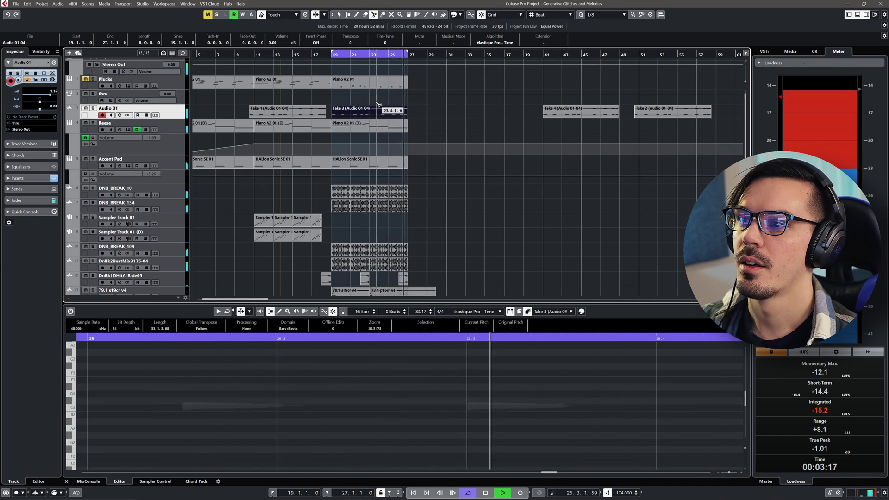
{"action": "key", "text": "space"}
{"action": "left_click", "coordinate": [372, 113]}
{"action": "key", "text": "1"}
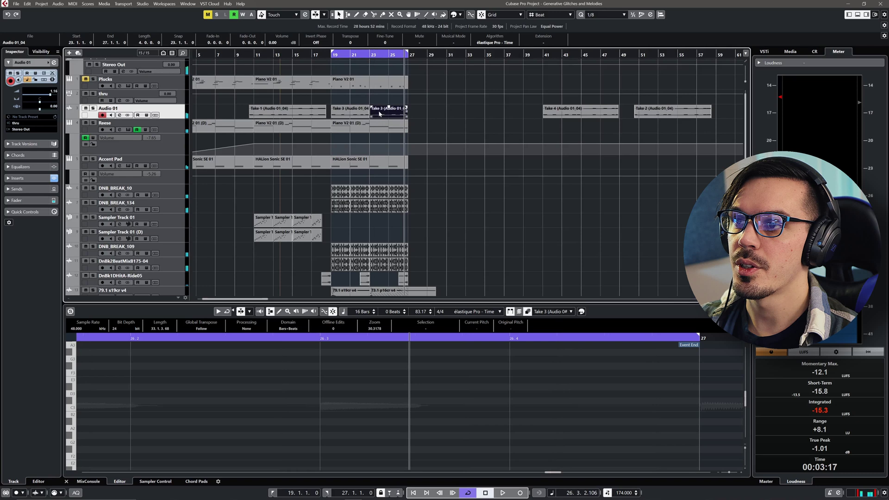
{"action": "key", "text": "Delete"}
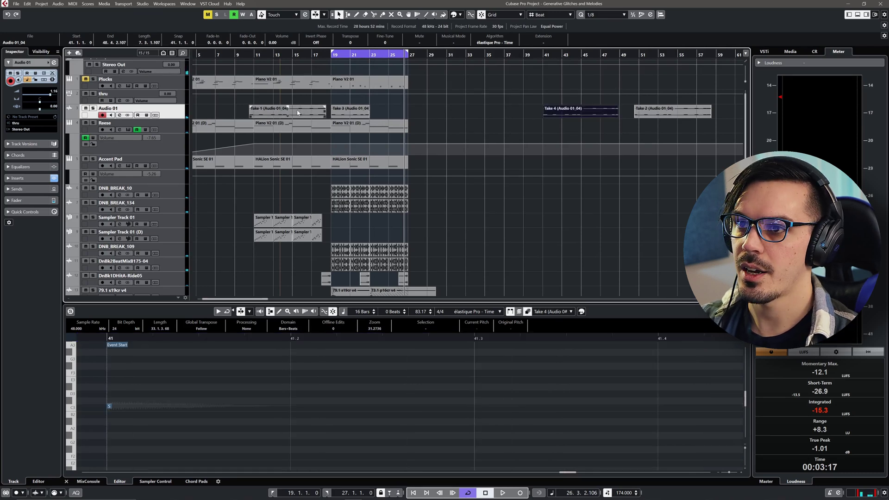
Step: Split Take 1 at bar 15, place its first part at bar 23 after Take 3, and play the combined takes
{"action": "key", "text": "1"}
{"action": "left_click_drag", "start_coordinate": [280, 112], "coordinate": [400, 111]}
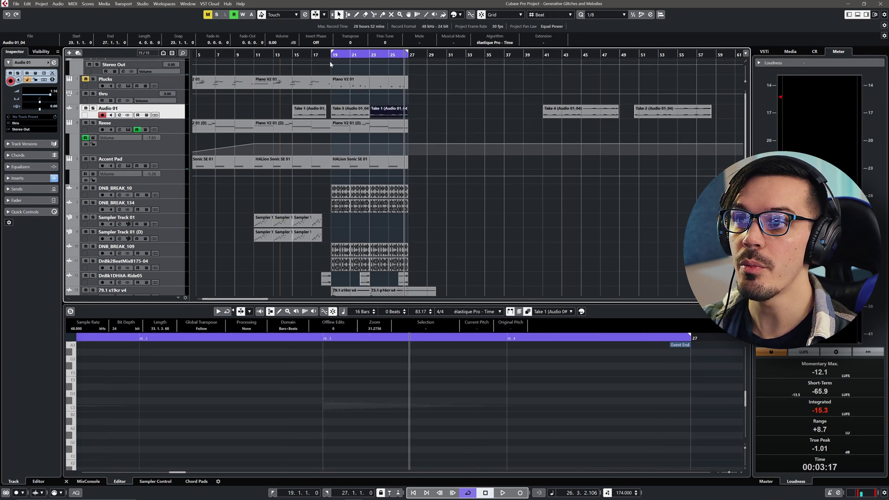
{"action": "key", "text": "space"}
{"action": "left_click", "coordinate": [309, 112]}
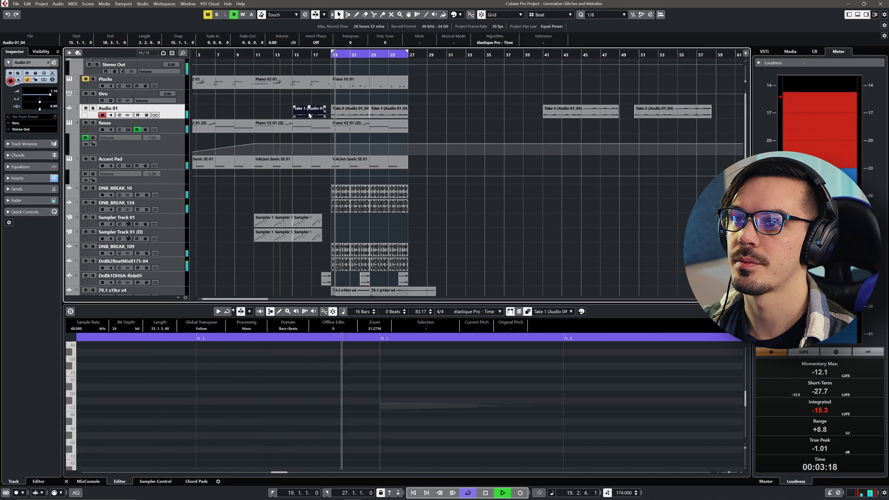
Step: Delete the leftover Take 1 segment before bar 19 on Audio 01 and stop playback
{"action": "key", "text": "Delete"}
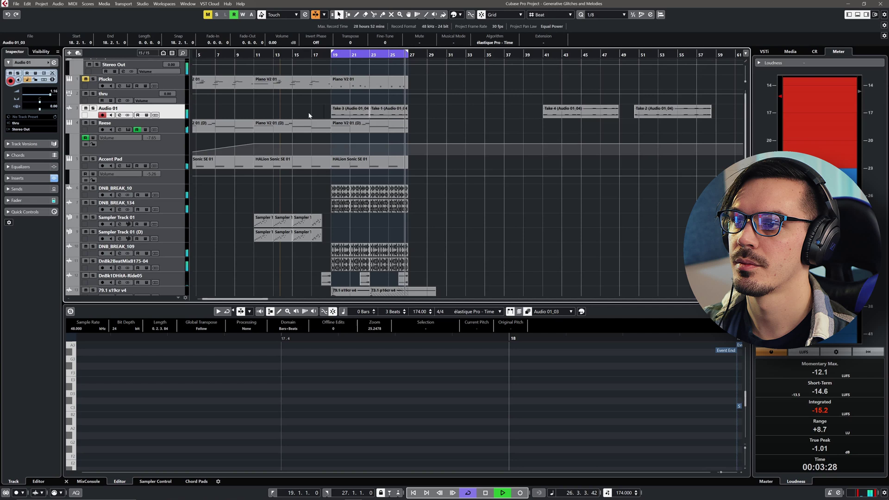
{"action": "key", "text": "space"}
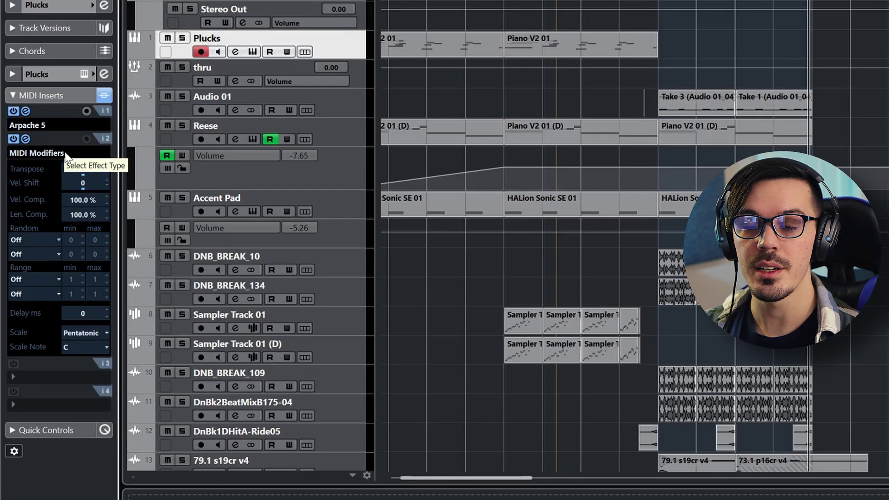
Step: Set the first Random option of the Plucks track's MIDI Modifiers to Pitch, with a minimum of -7 and a maximum of 10
{"action": "left_click", "coordinate": [53, 124]}
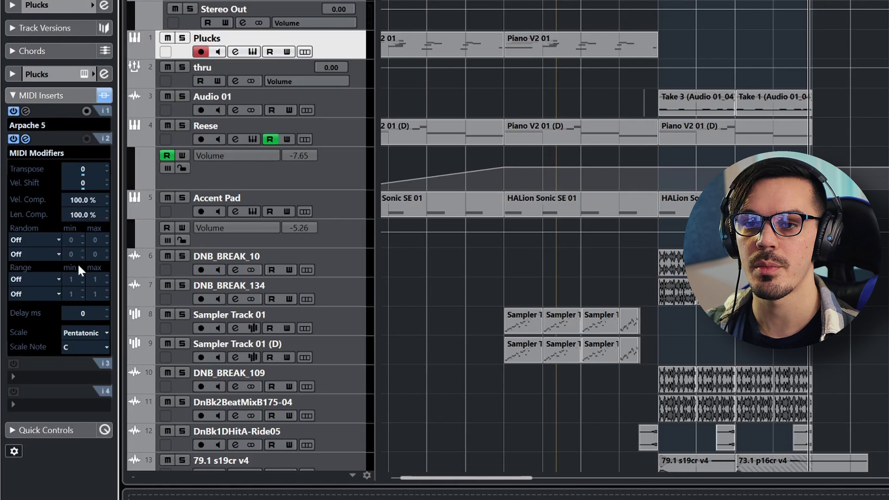
{"action": "left_click", "coordinate": [42, 241]}
{"action": "left_click", "coordinate": [55, 281]}
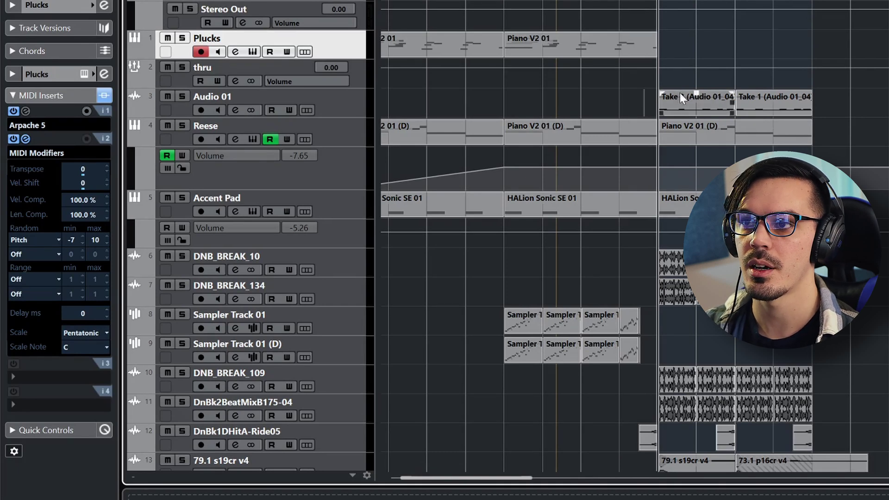
Step: Duplicate the Piano V2 01 part before bar 19 on the Plucks track to bar 19 and audition it
{"action": "left_click", "coordinate": [644, 46]}
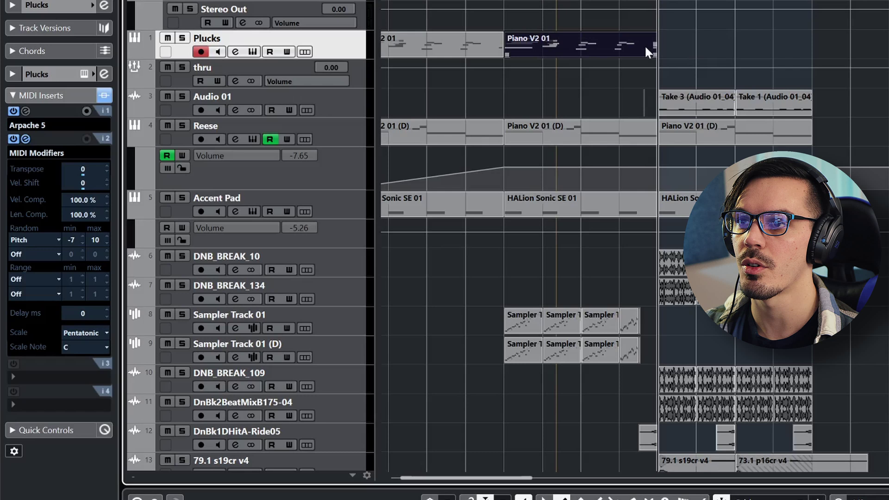
{"action": "key", "text": "ctrl+d"}
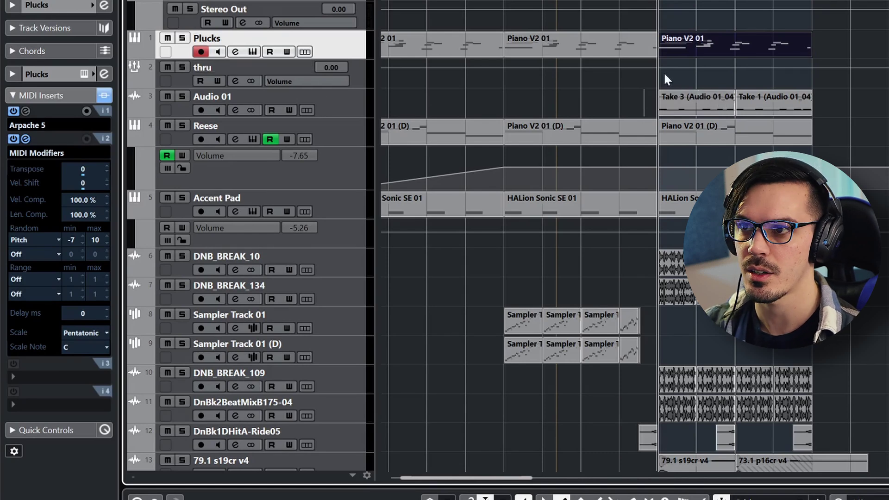
{"action": "key", "text": "space"}
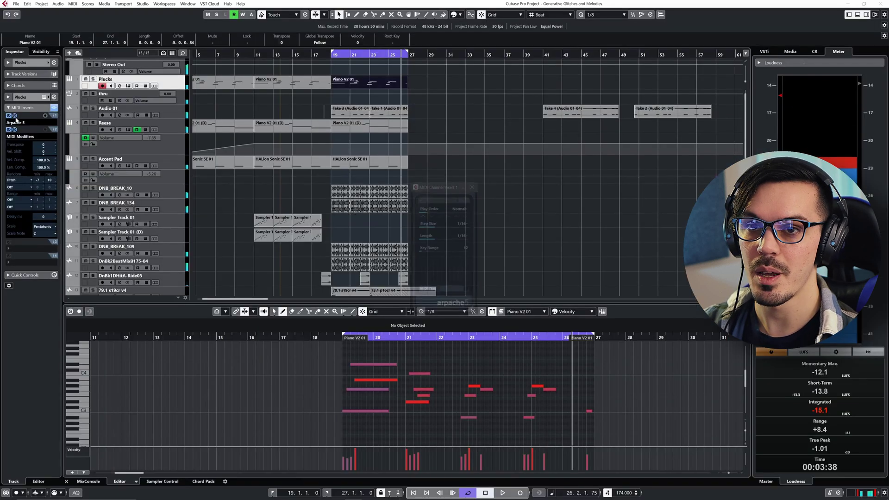
Step: Set Arpache 5's step size to 1/8 on the Plucks track and play the loop from bar 19
{"action": "left_click", "coordinate": [29, 124]}
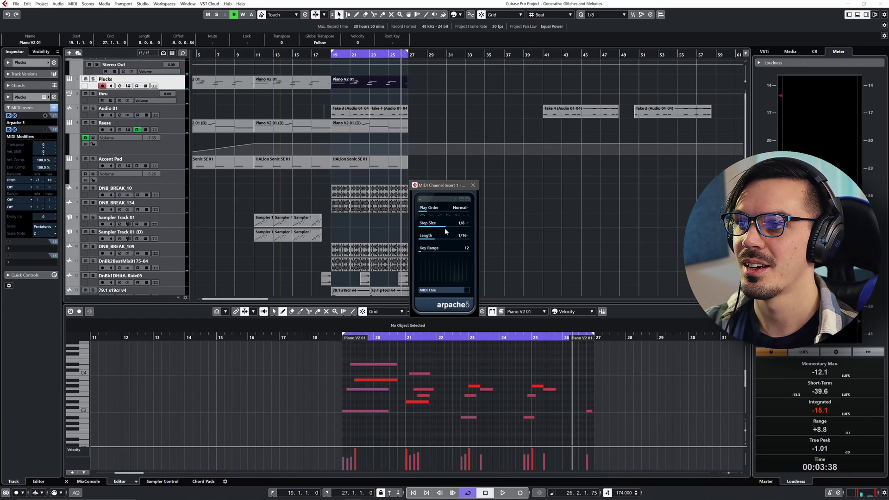
{"action": "left_click", "coordinate": [474, 185]}
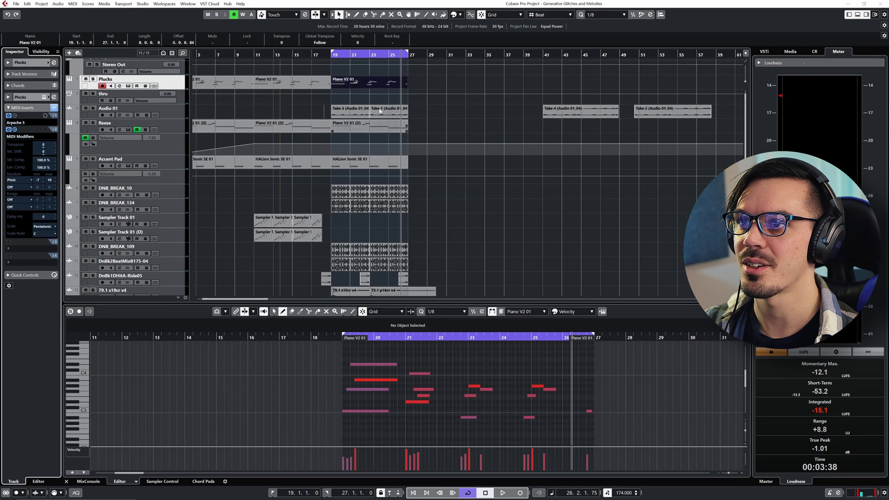
{"action": "left_click", "coordinate": [332, 61]}
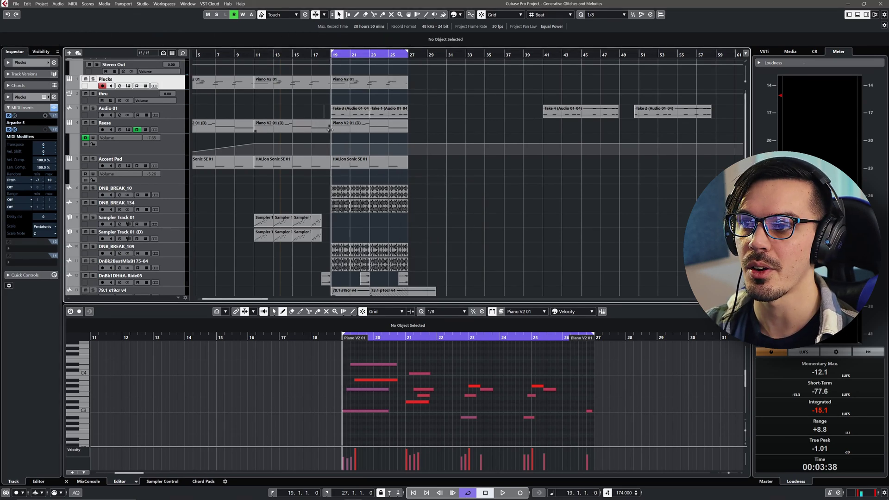
{"action": "key", "text": "space"}
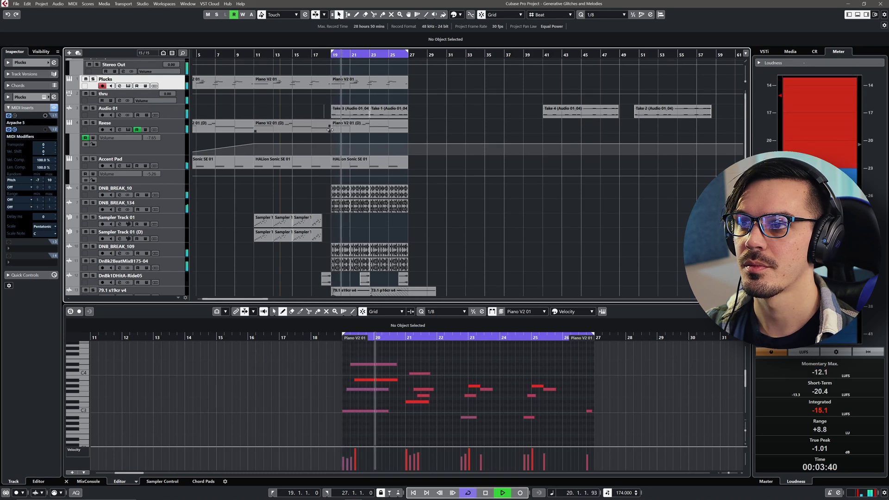